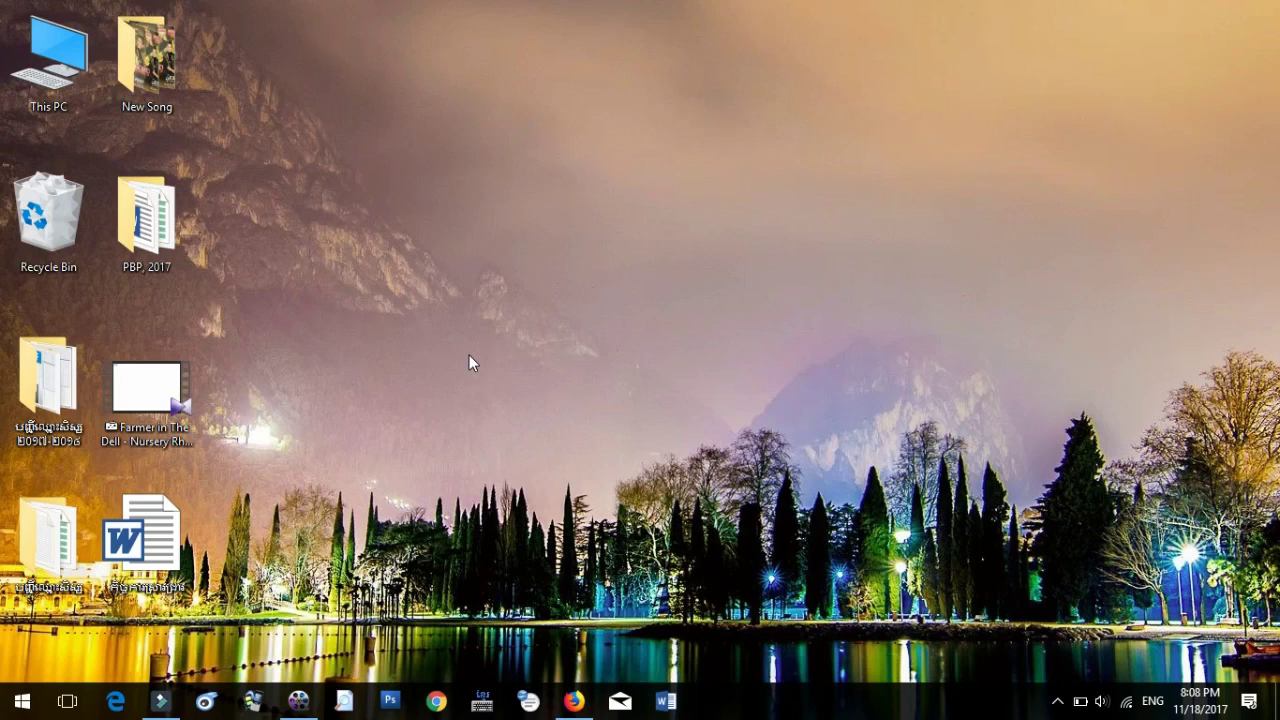
Launch the On-Screen Keyboard with the osk command and move it to the lower part of the desktop.
key(super+r)
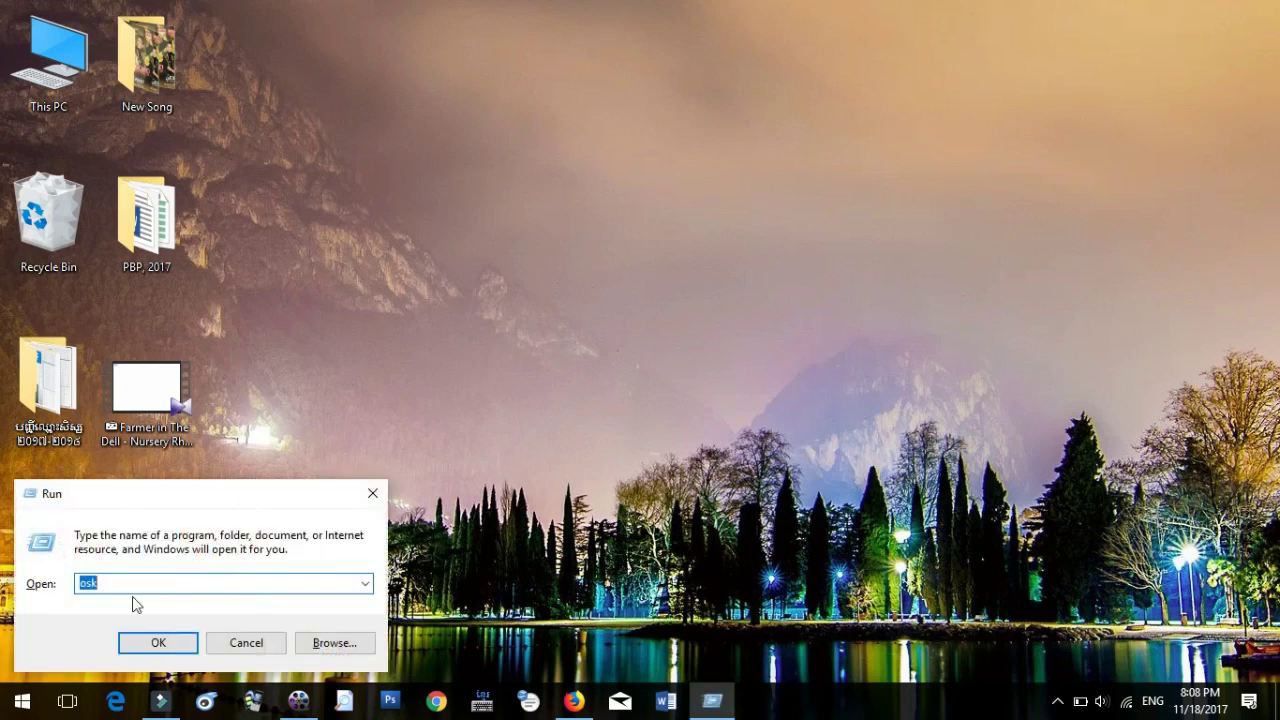
click(95, 584)
click(160, 644)
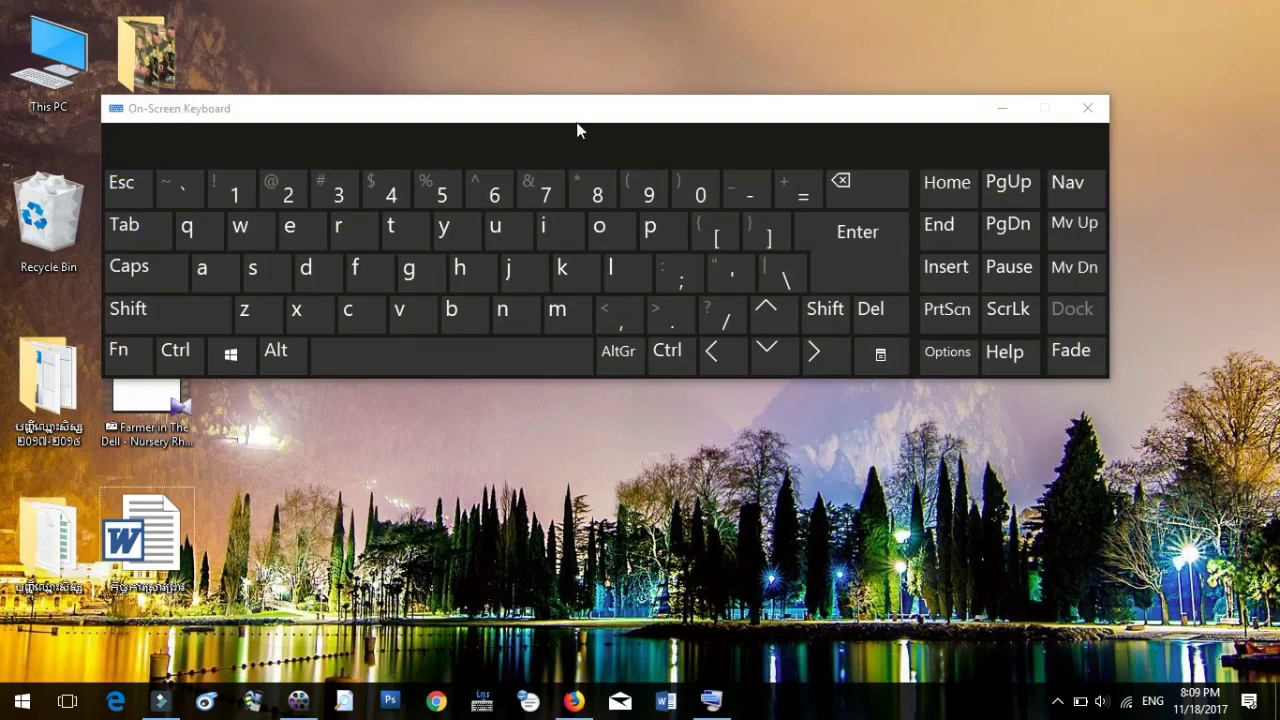
drag(608, 117, 600, 435)
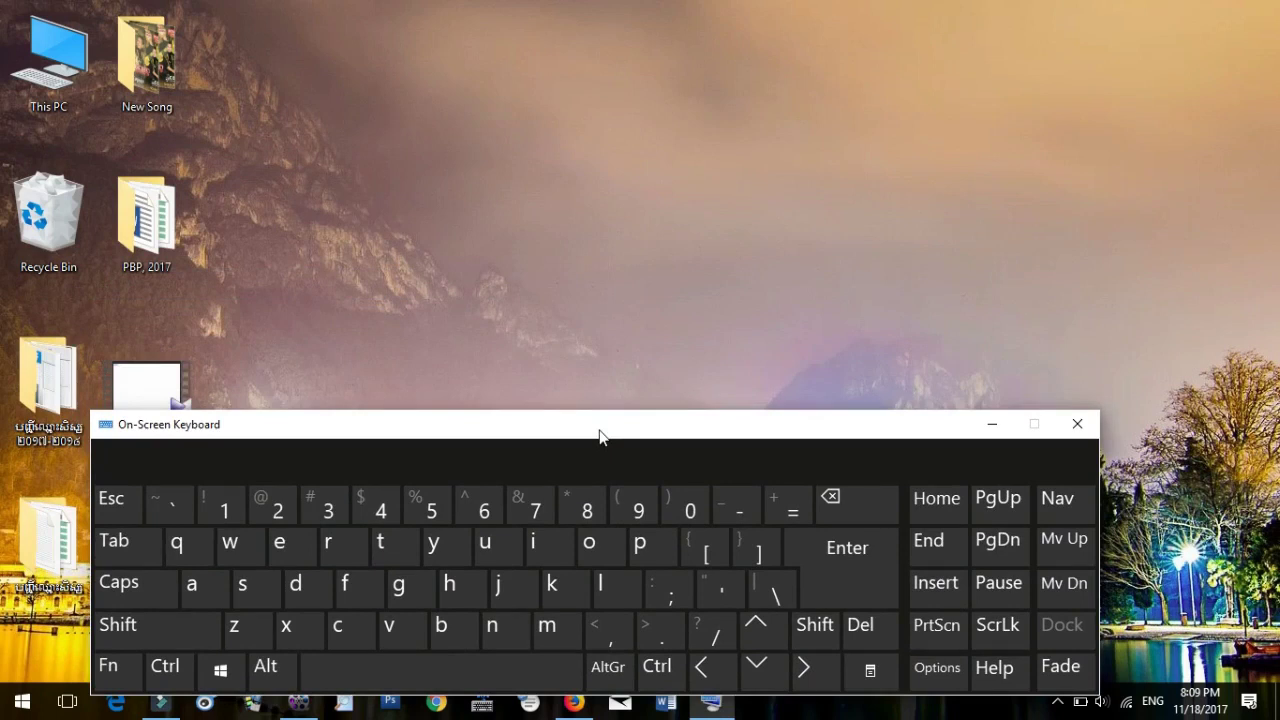
mouse_move(600, 435)
mouse_down()
mouse_move(487, 554)
mouse_move(603, 434)
mouse_move(603, 409)
mouse_move(622, 424)
mouse_up()
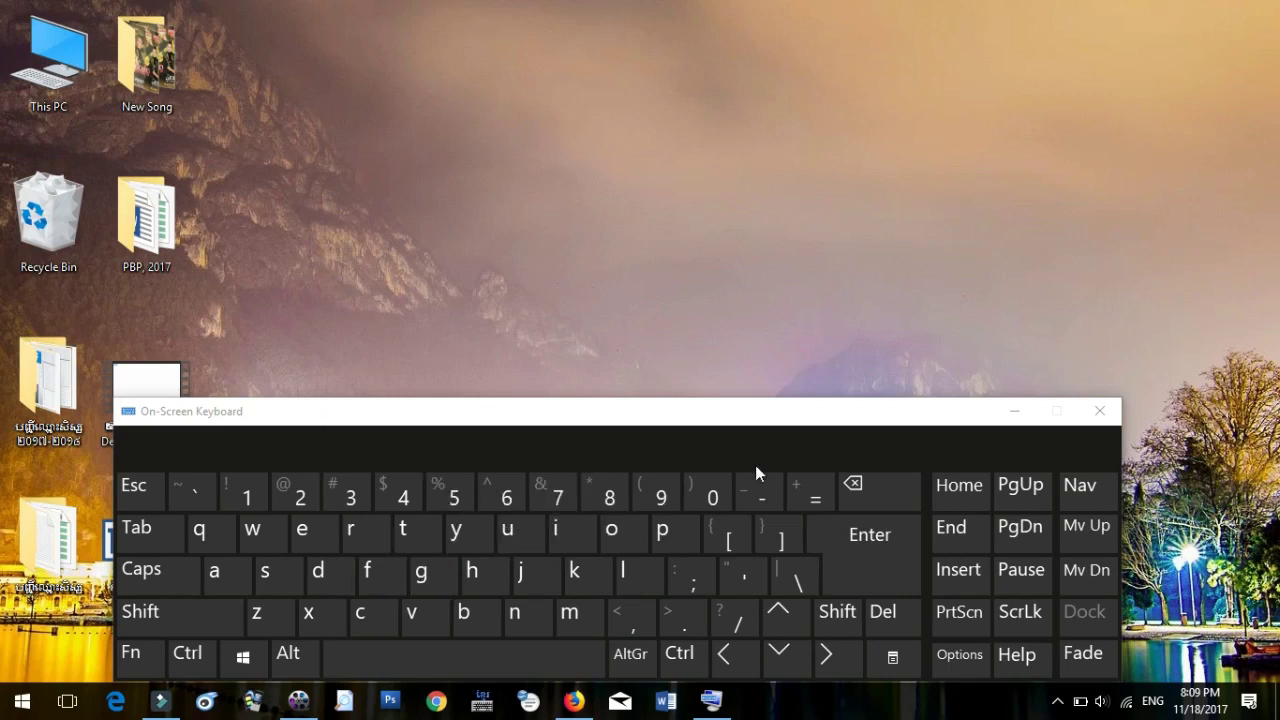
Capture the whole screen to the clipboard using the On-Screen Keyboard's print screen function.
click(972, 622)
click(967, 622)
click(967, 622)
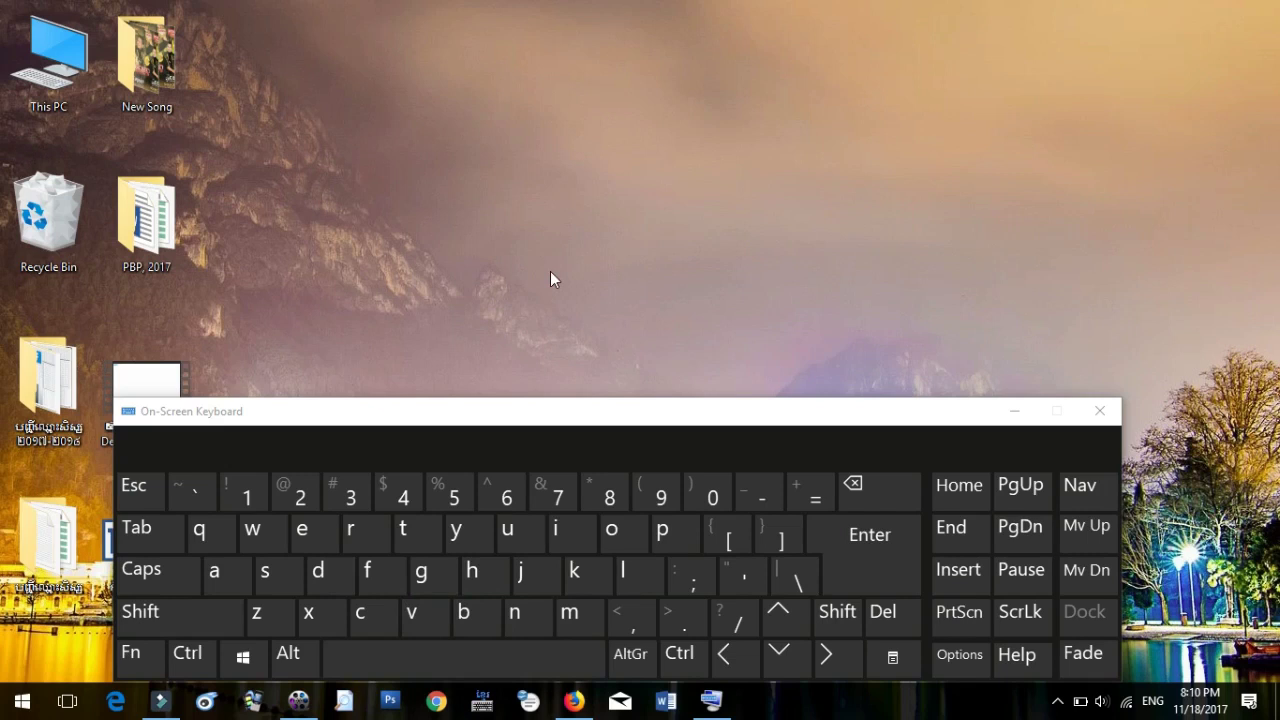
Search for Paint, launch it and move its window higher on the desktop.
key(super)
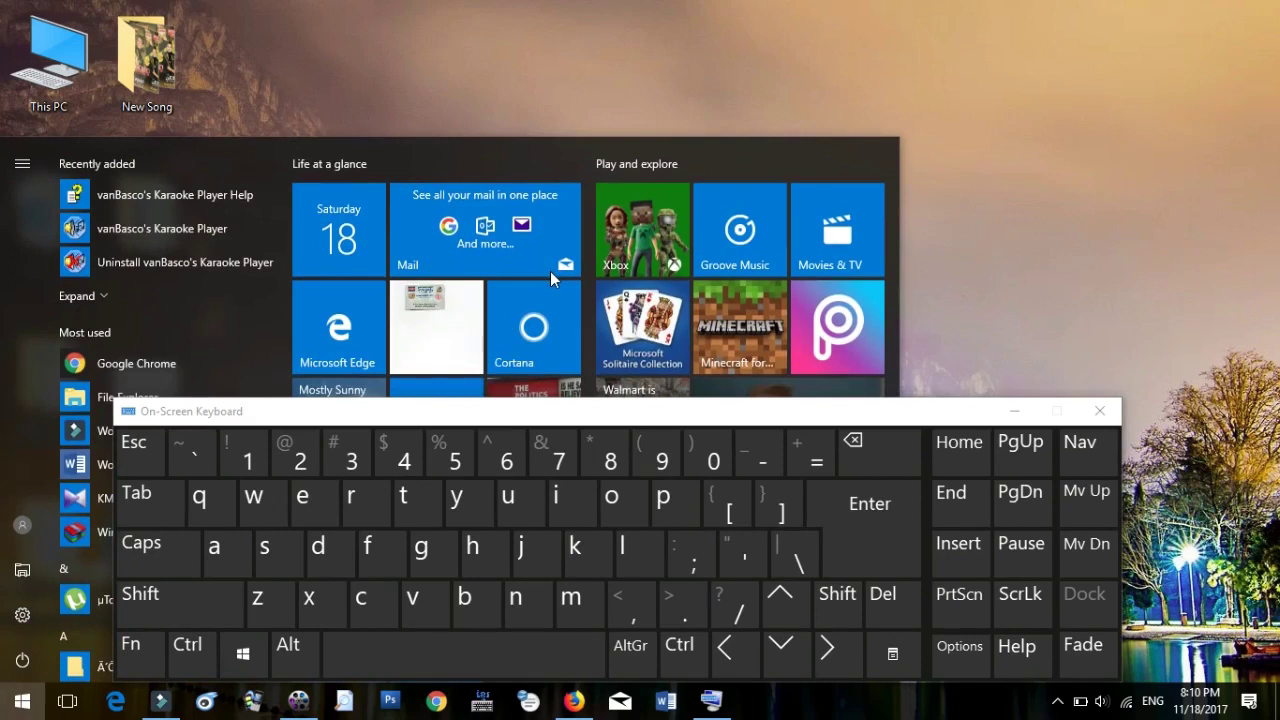
text(pa)
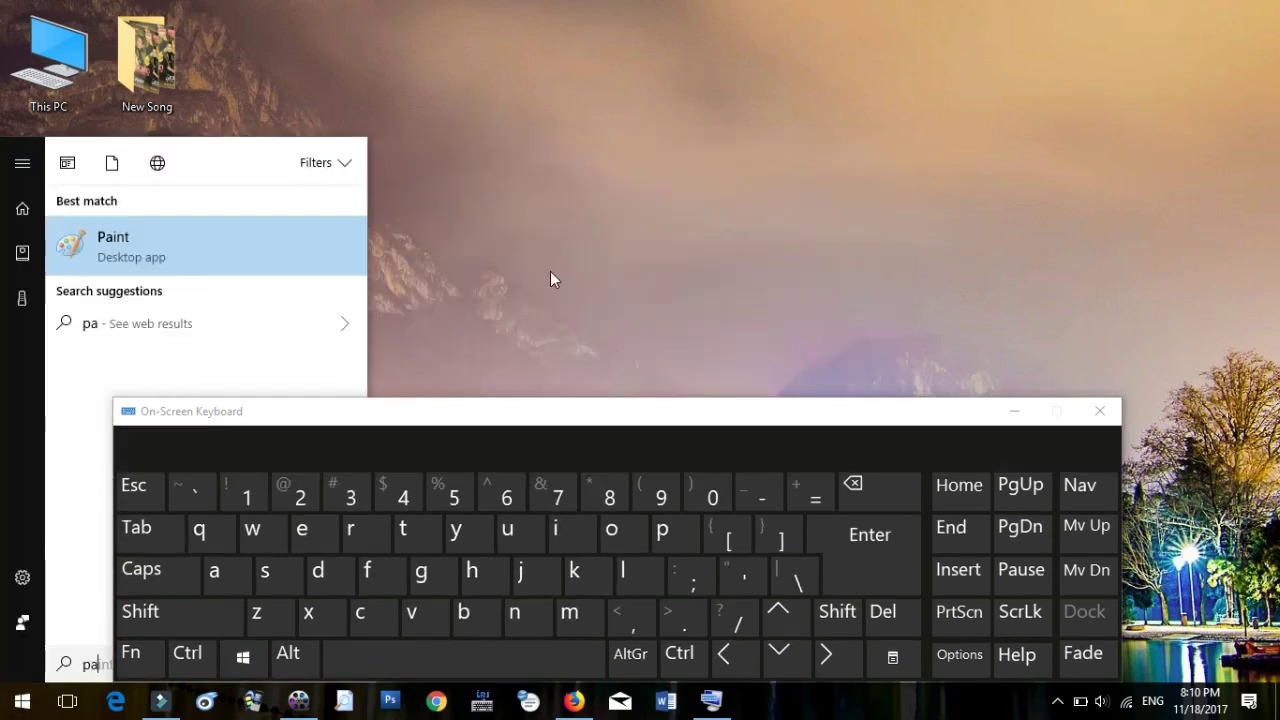
click(128, 247)
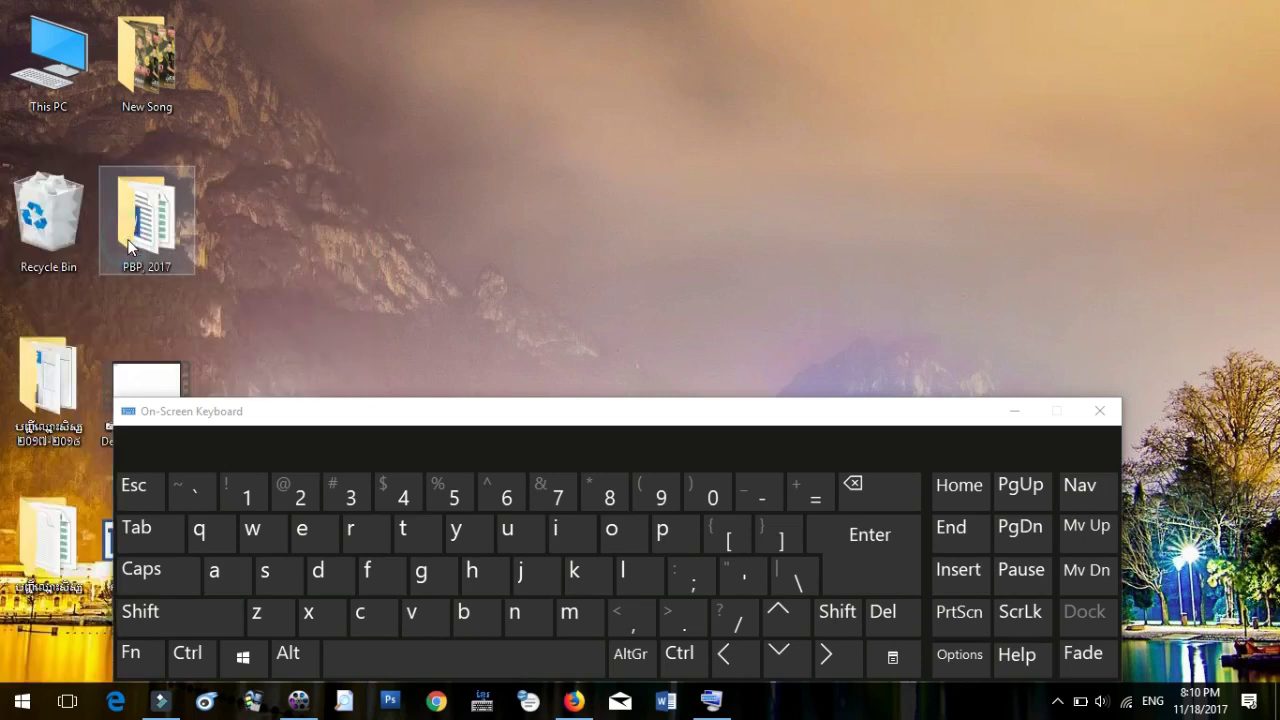
mouse_move(741, 88)
mouse_down()
mouse_move(634, 77)
mouse_move(585, 35)
mouse_up()
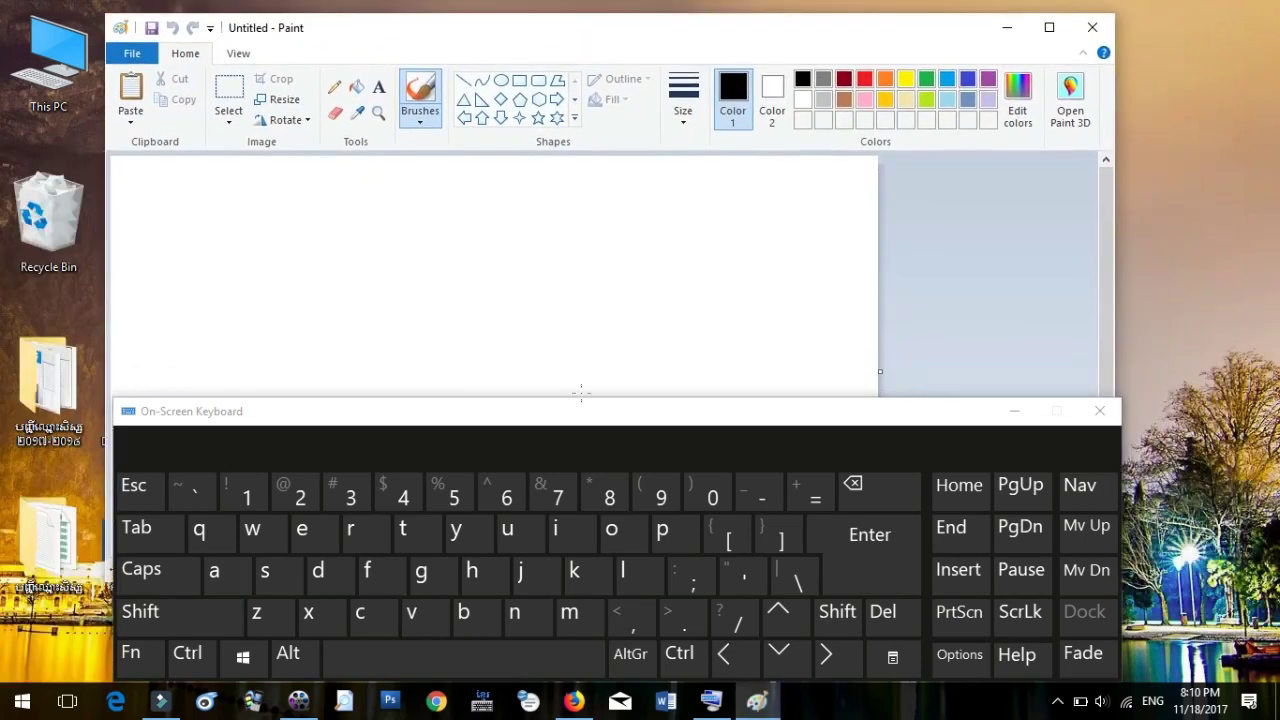
Minimize the On-Screen Keyboard, then paste the captured screenshot into the blank Paint canvas and inspect it in a maximized window.
click(1014, 411)
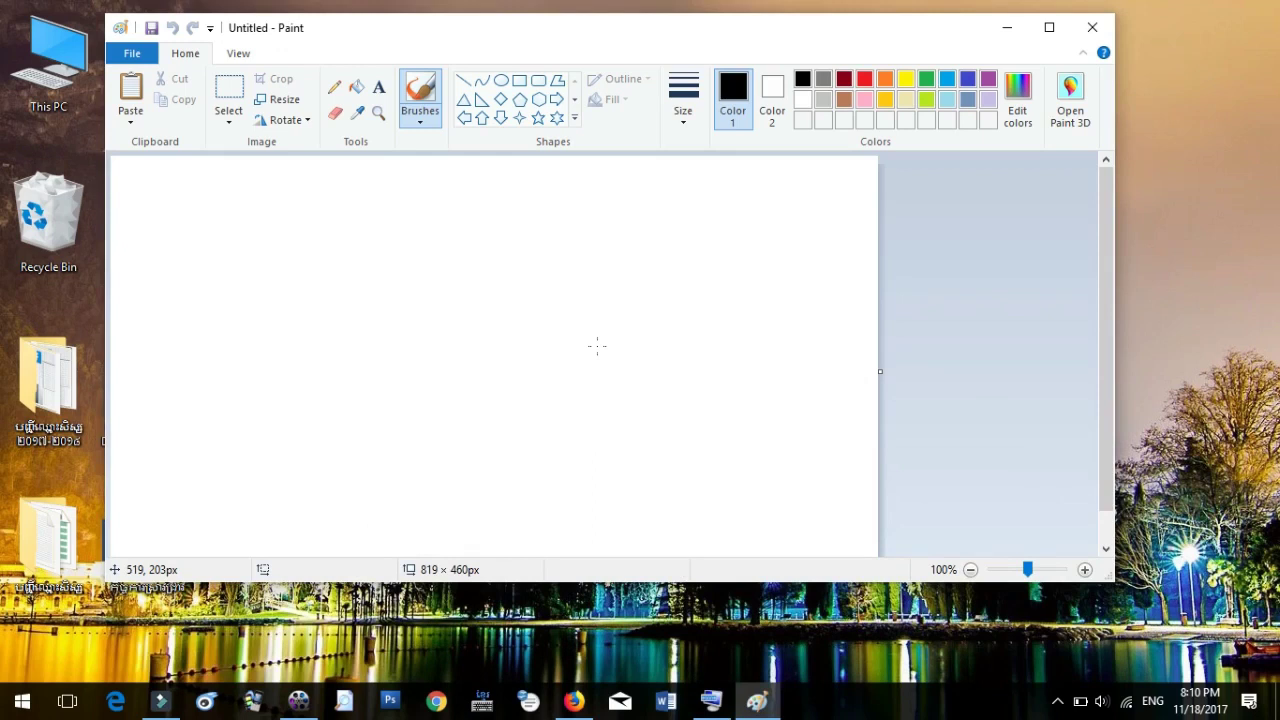
click(573, 316)
click(941, 209)
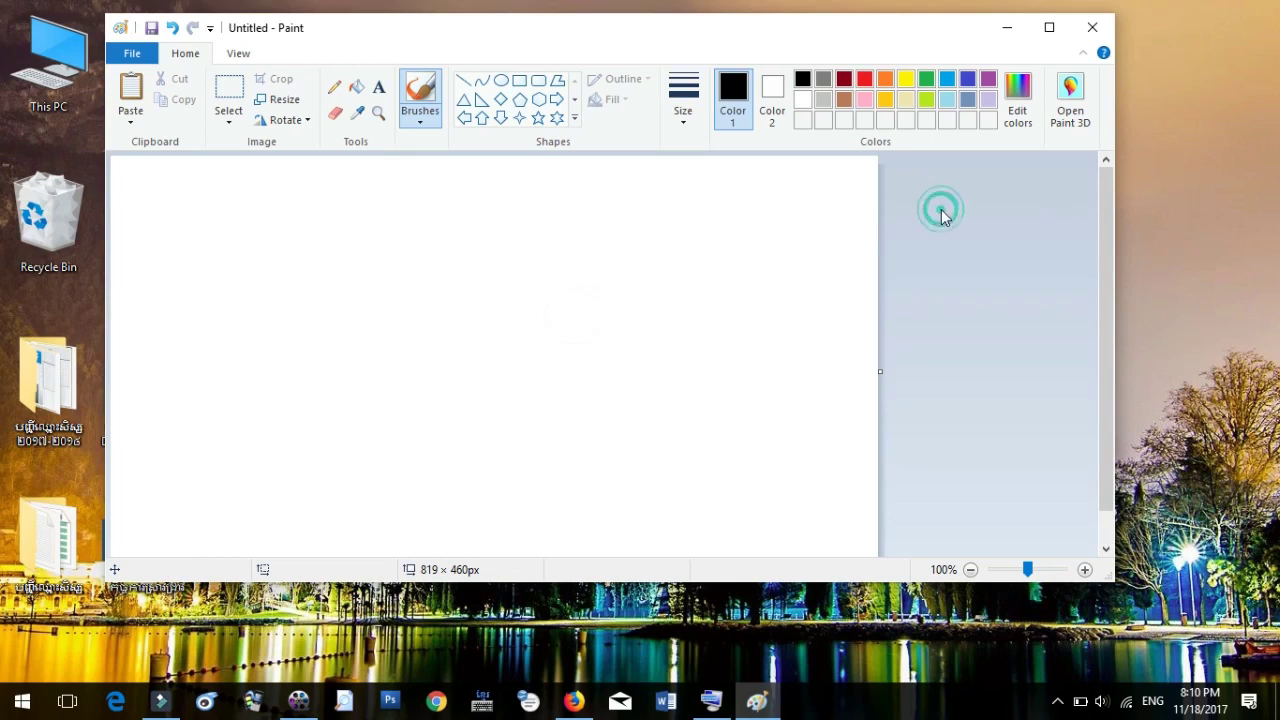
key(ctrl+v)
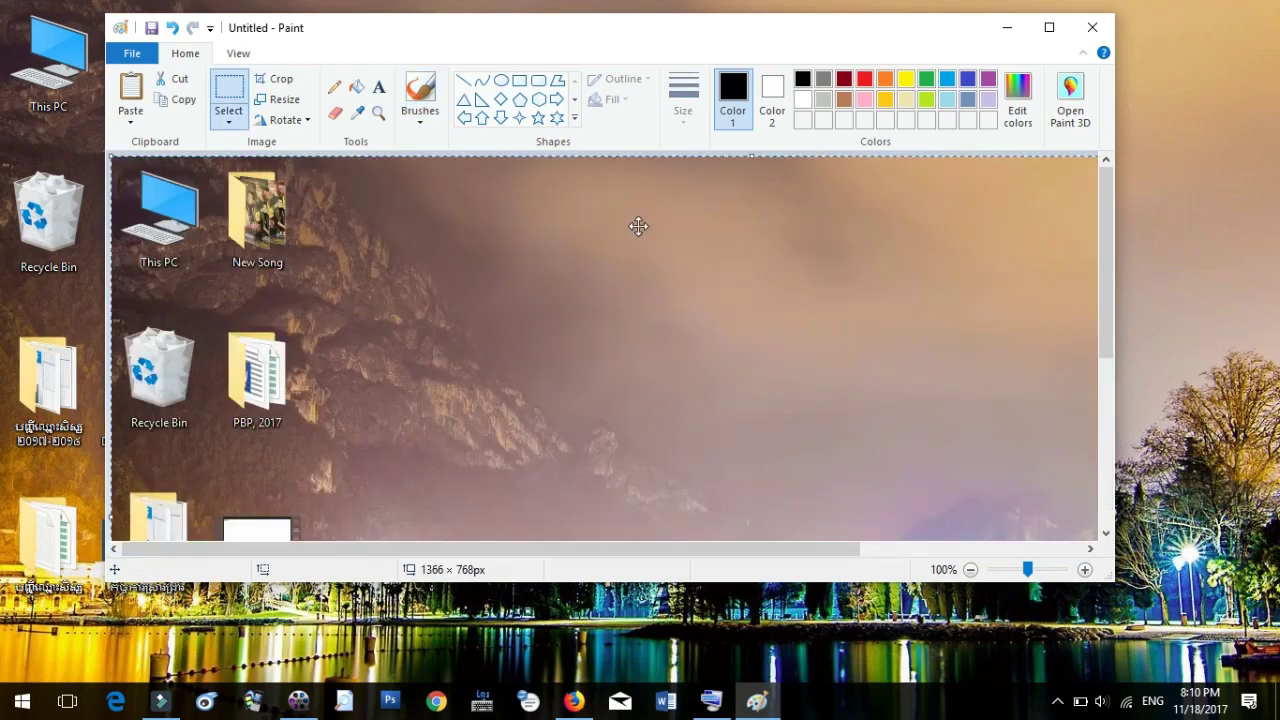
click(1049, 28)
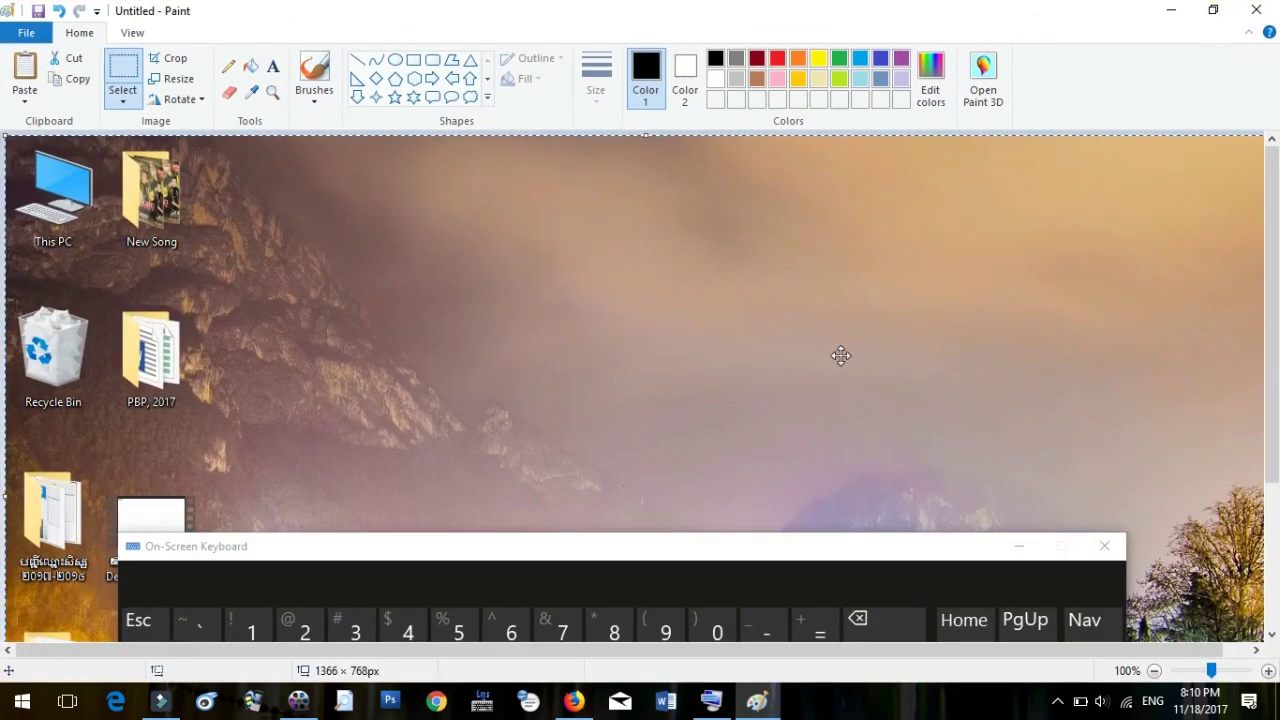
drag(820, 429, 743, 134)
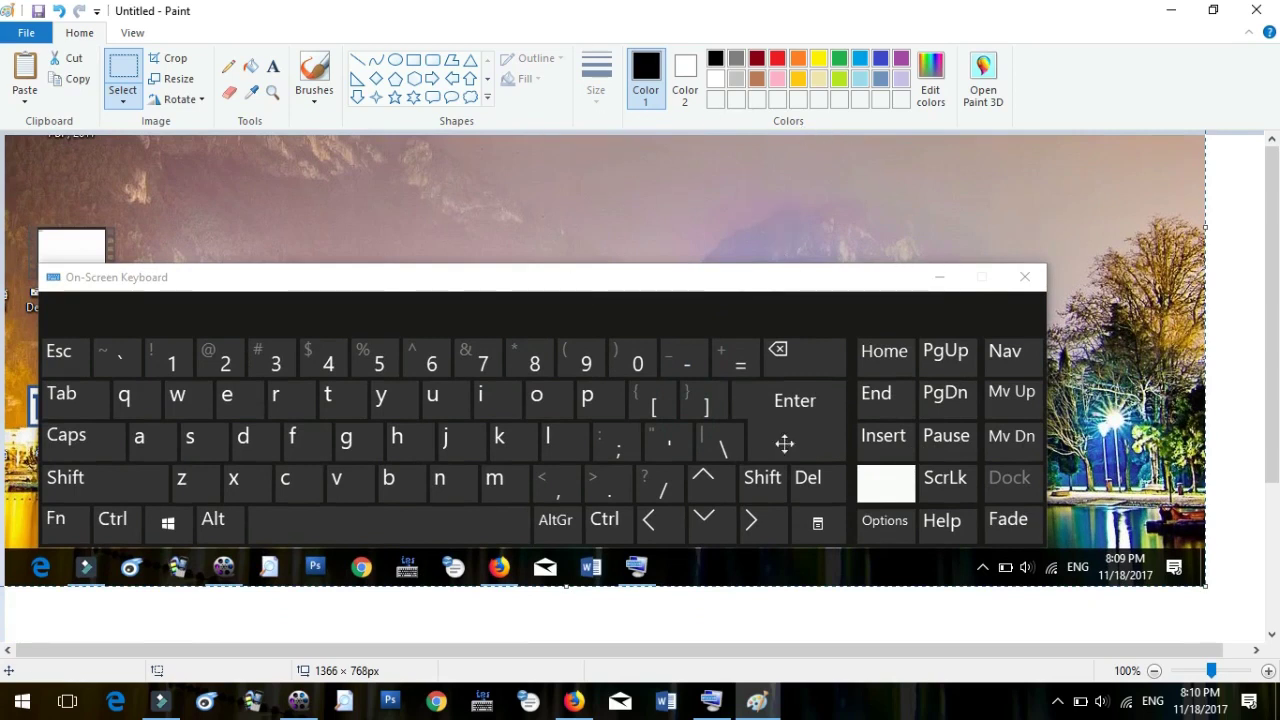
drag(763, 172, 857, 417)
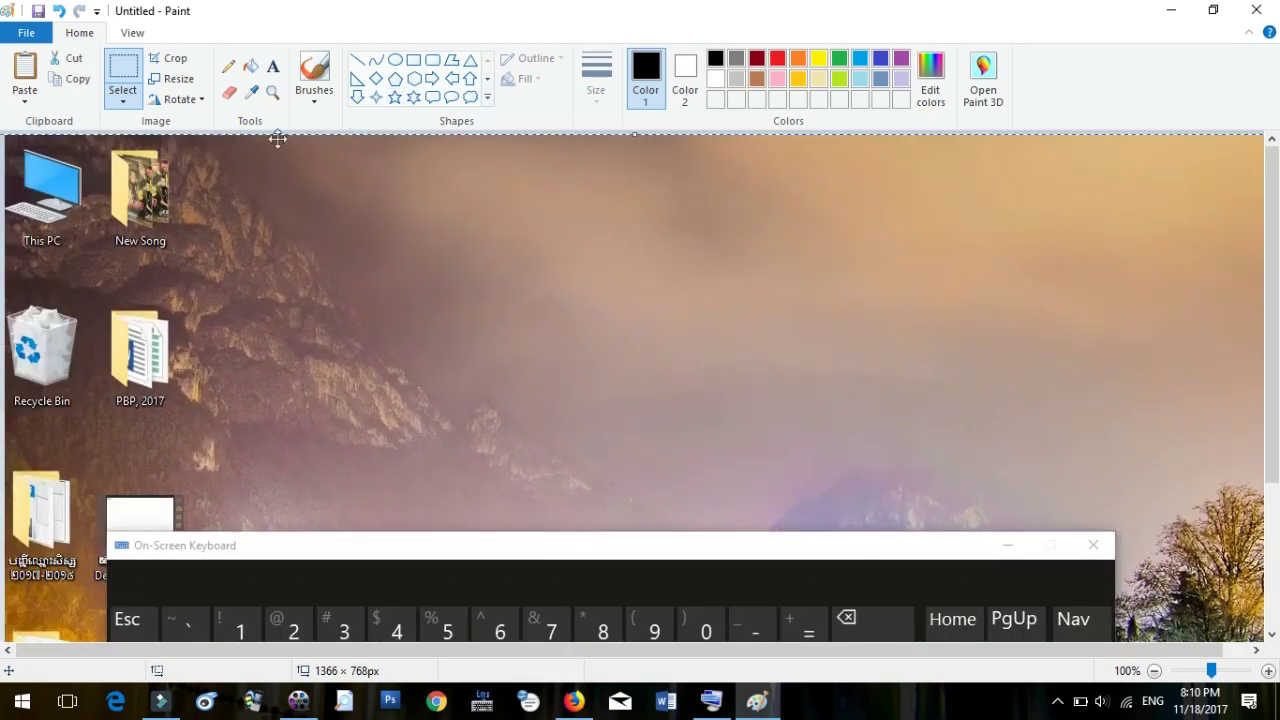
Switch to Word, create a blank document and paste the captured desktop screenshot into it.
click(668, 702)
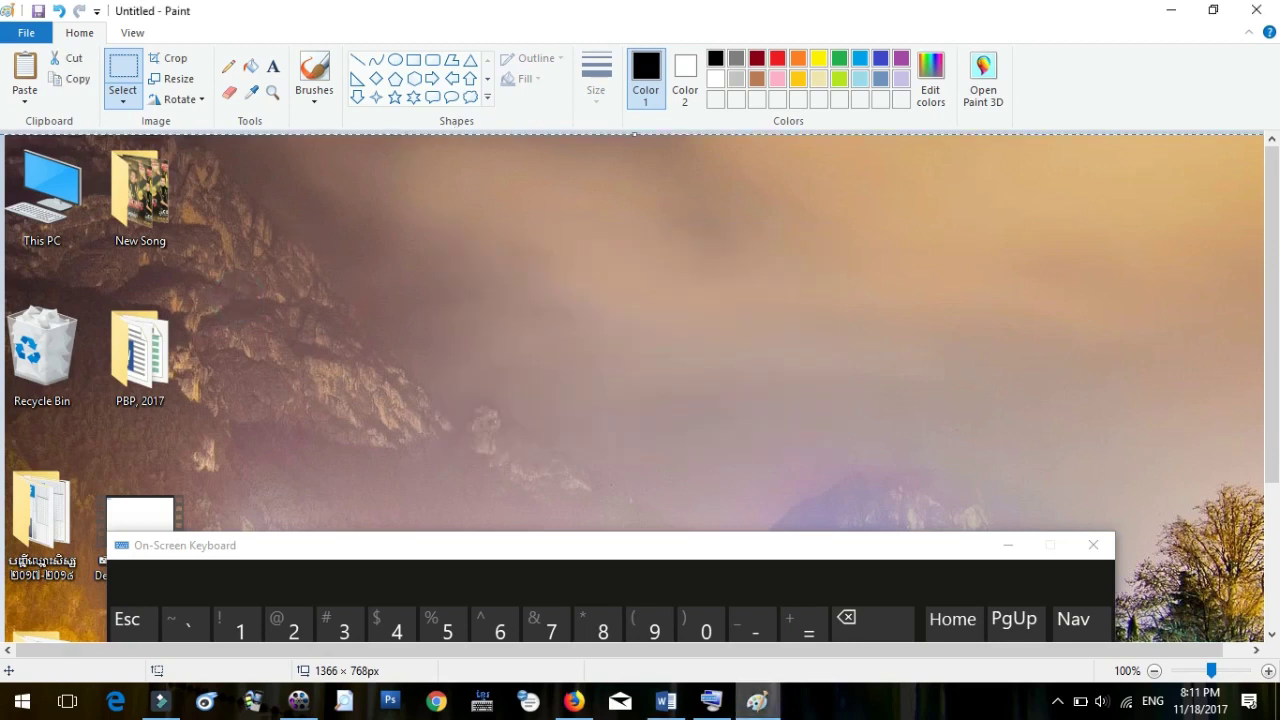
click(674, 697)
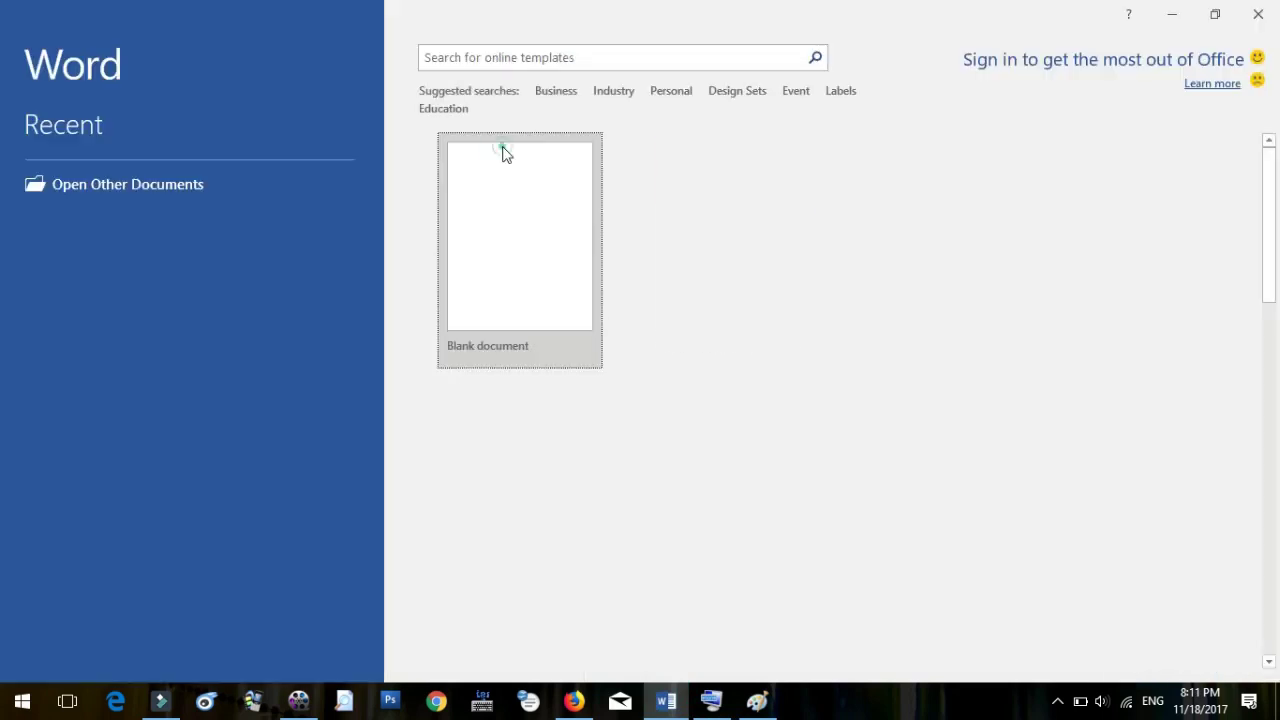
click(530, 190)
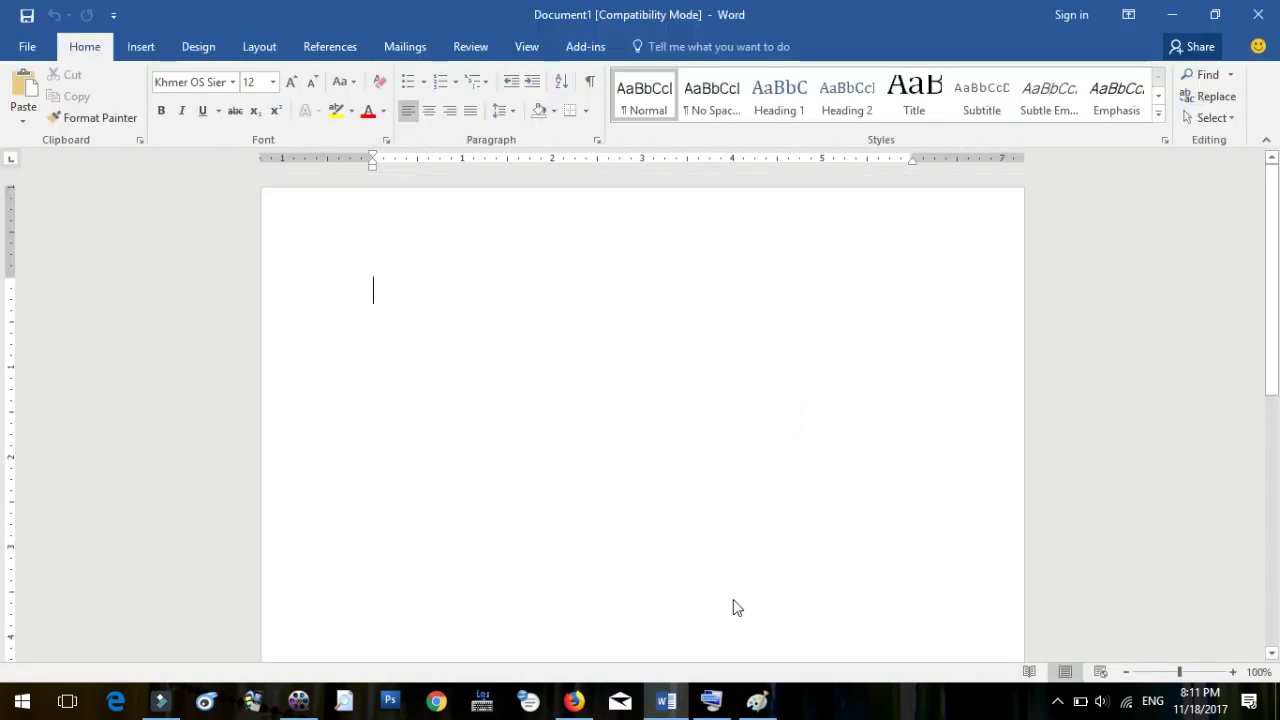
right_click(447, 285)
click(447, 285)
right_click(447, 285)
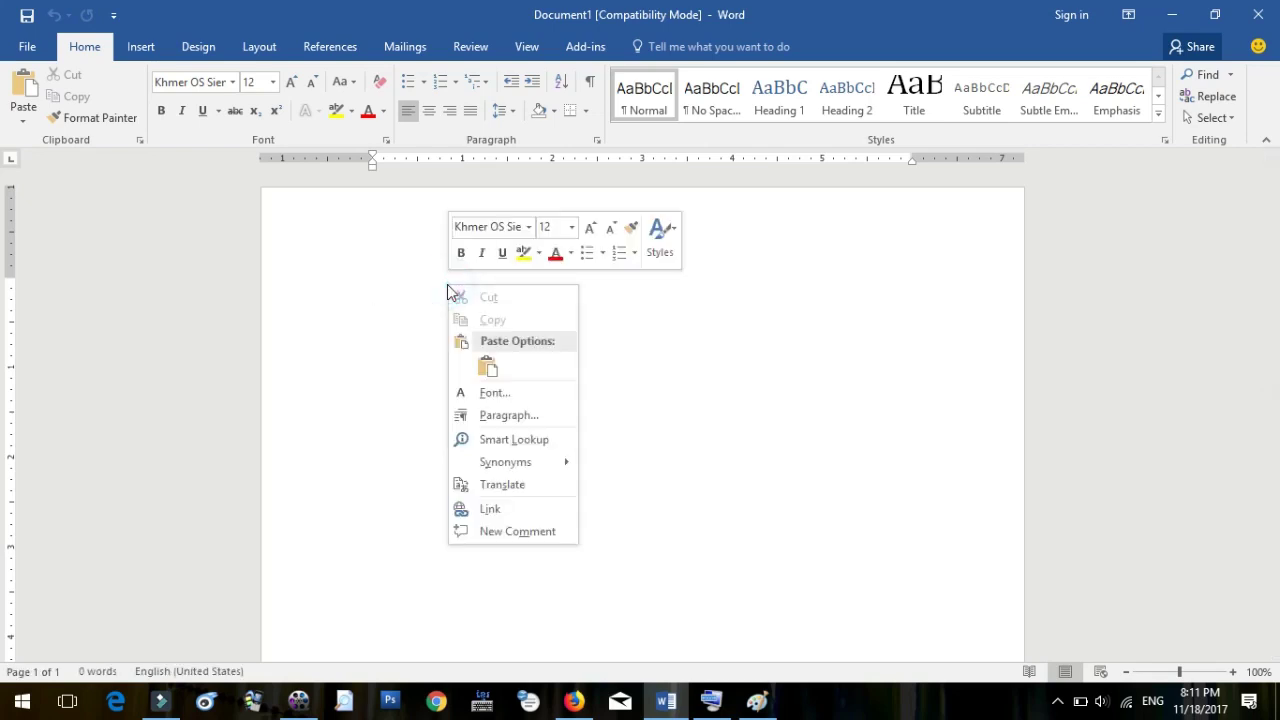
click(489, 368)
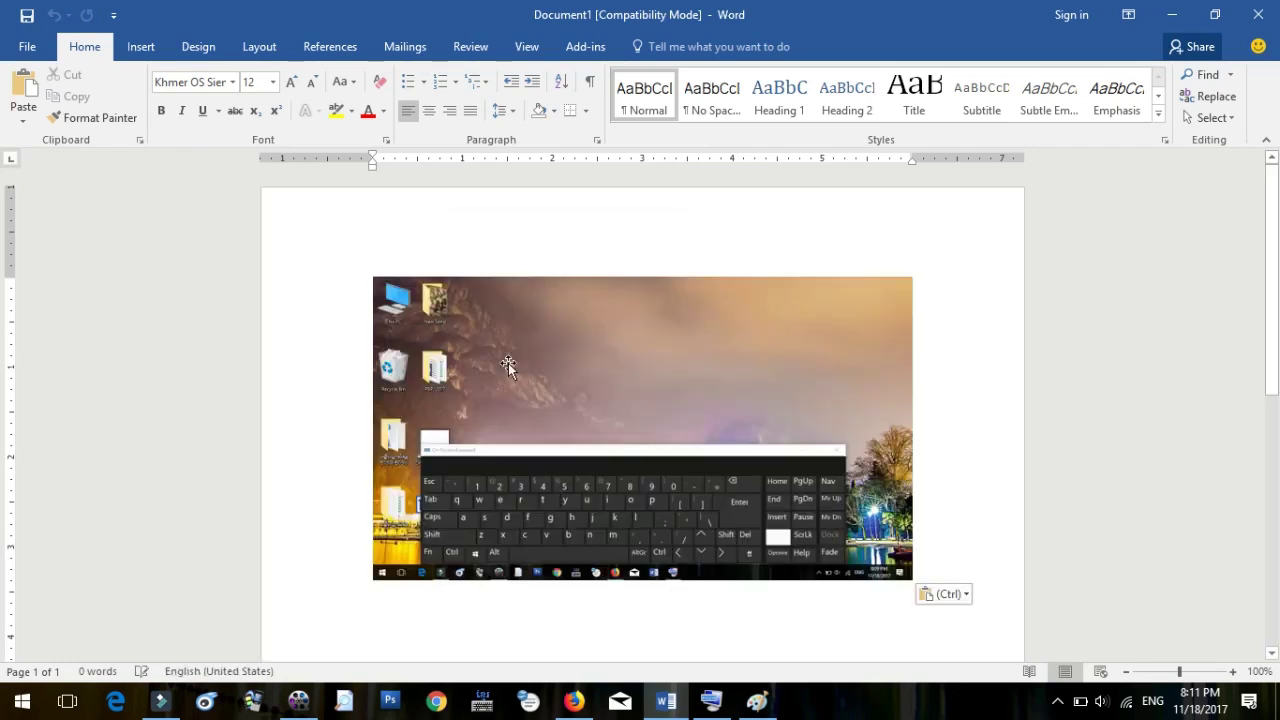
Delete the desktop screenshot from the Word document and minimize Word.
click(730, 460)
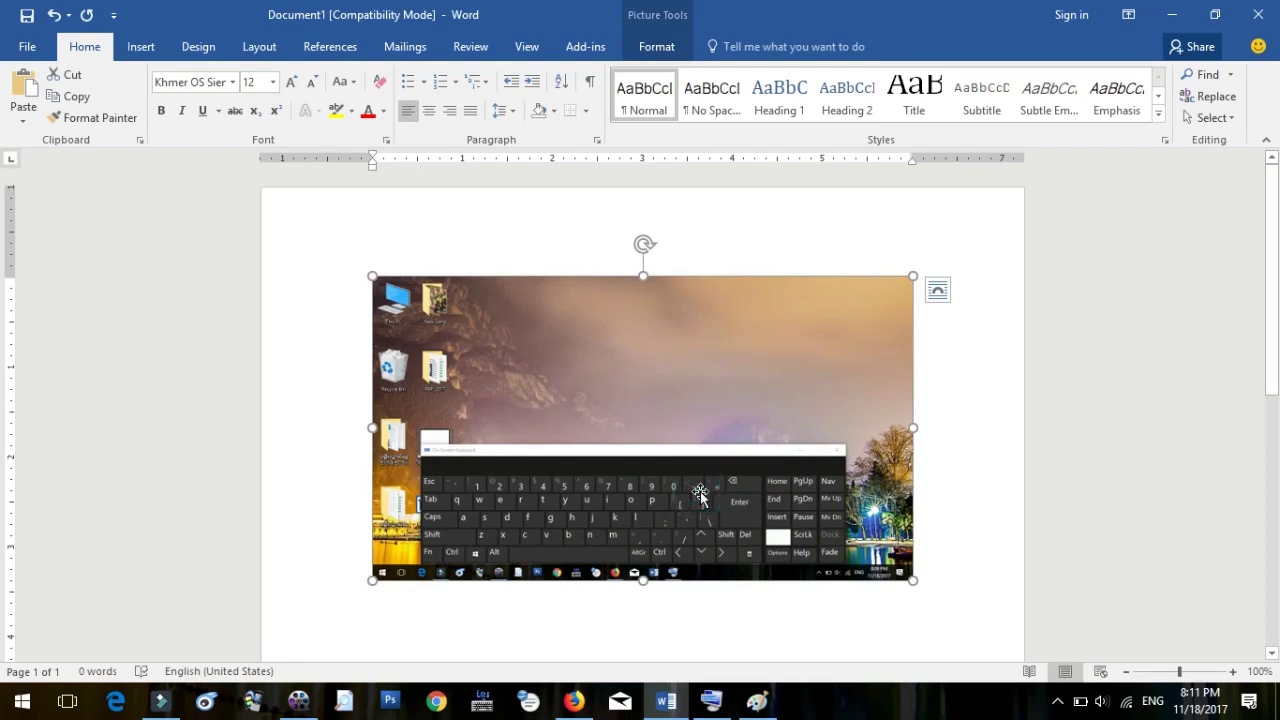
key(Delete)
click(1176, 17)
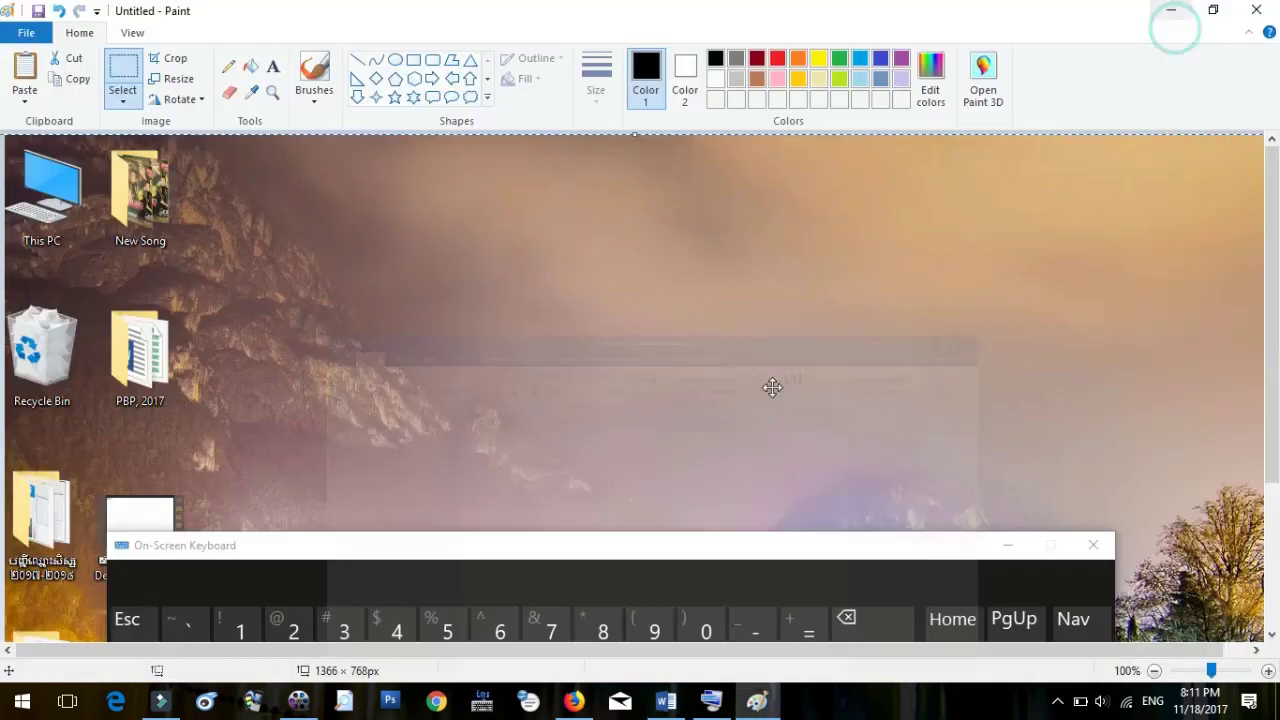
Switch to Firefox, capture the YouTube home page and paste it as a picture into the Word document.
click(570, 702)
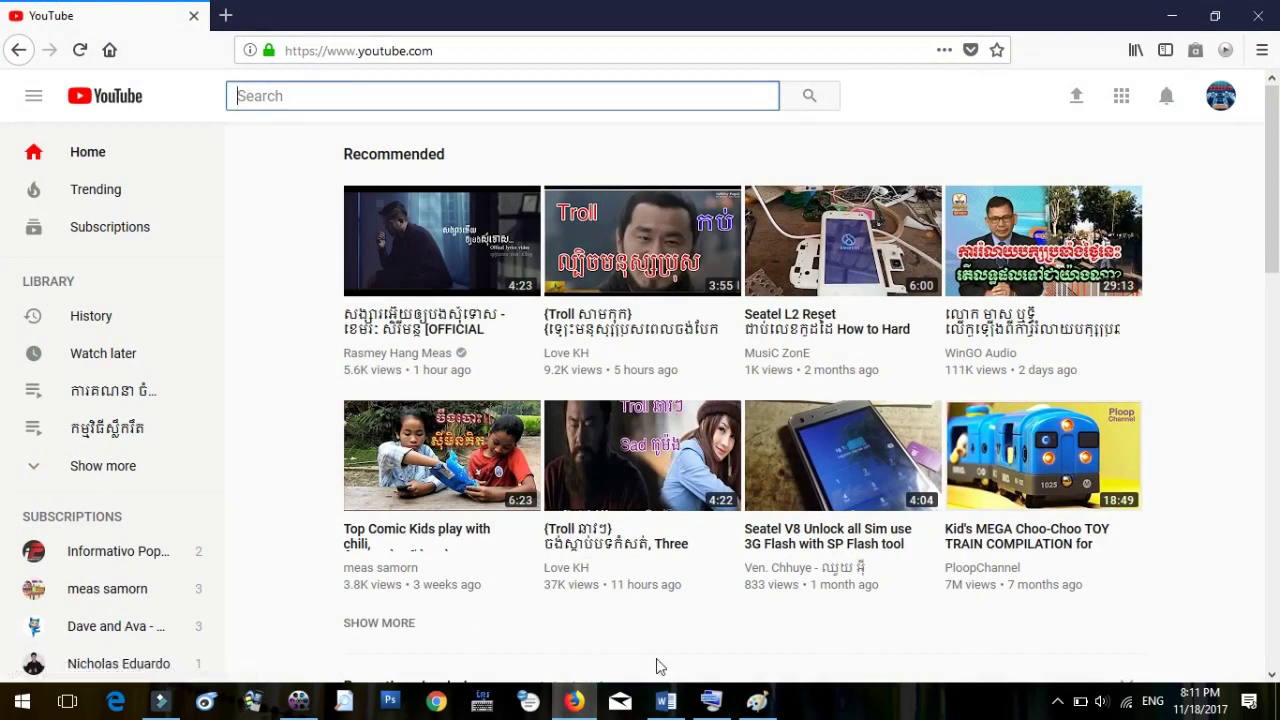
click(668, 704)
right_click(474, 333)
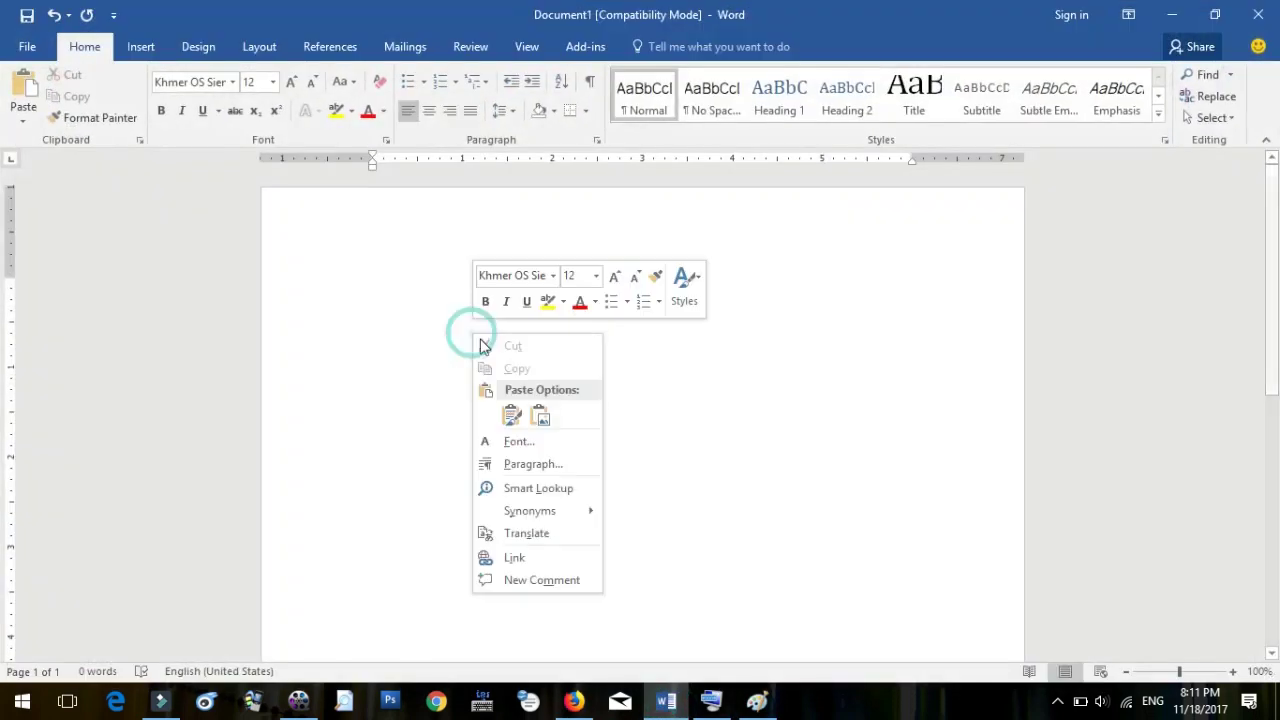
click(540, 418)
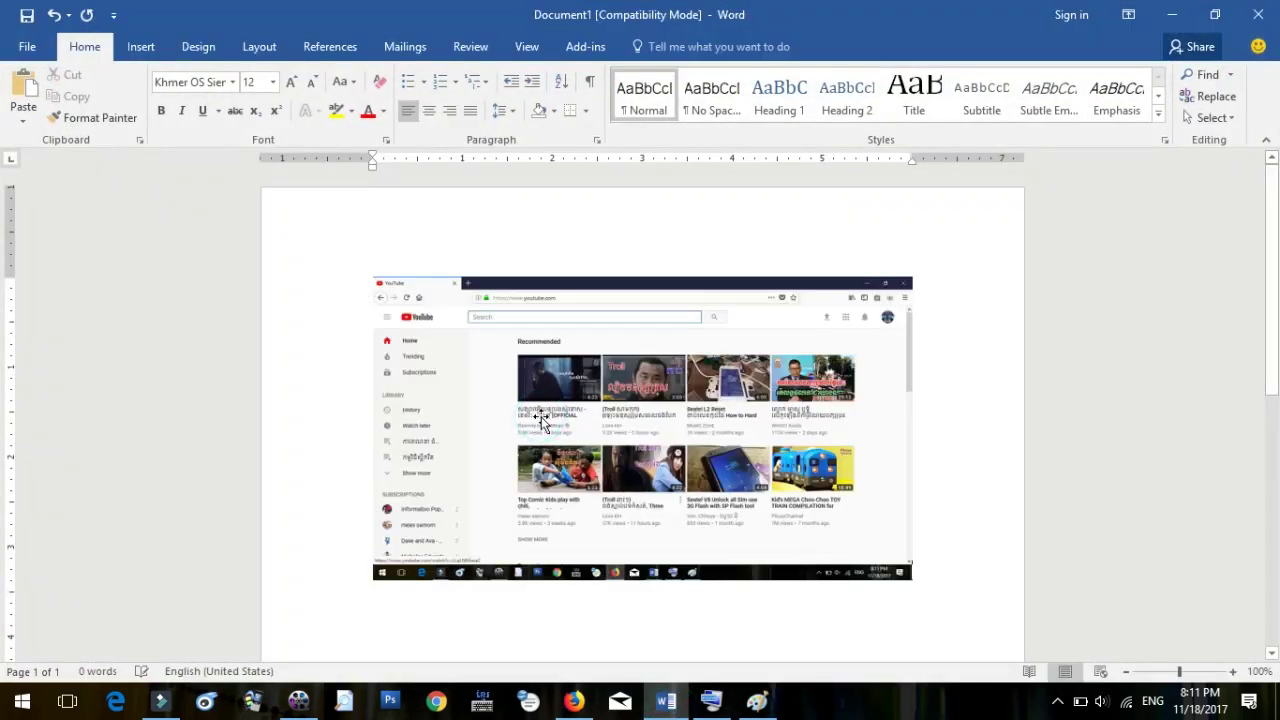
click(626, 418)
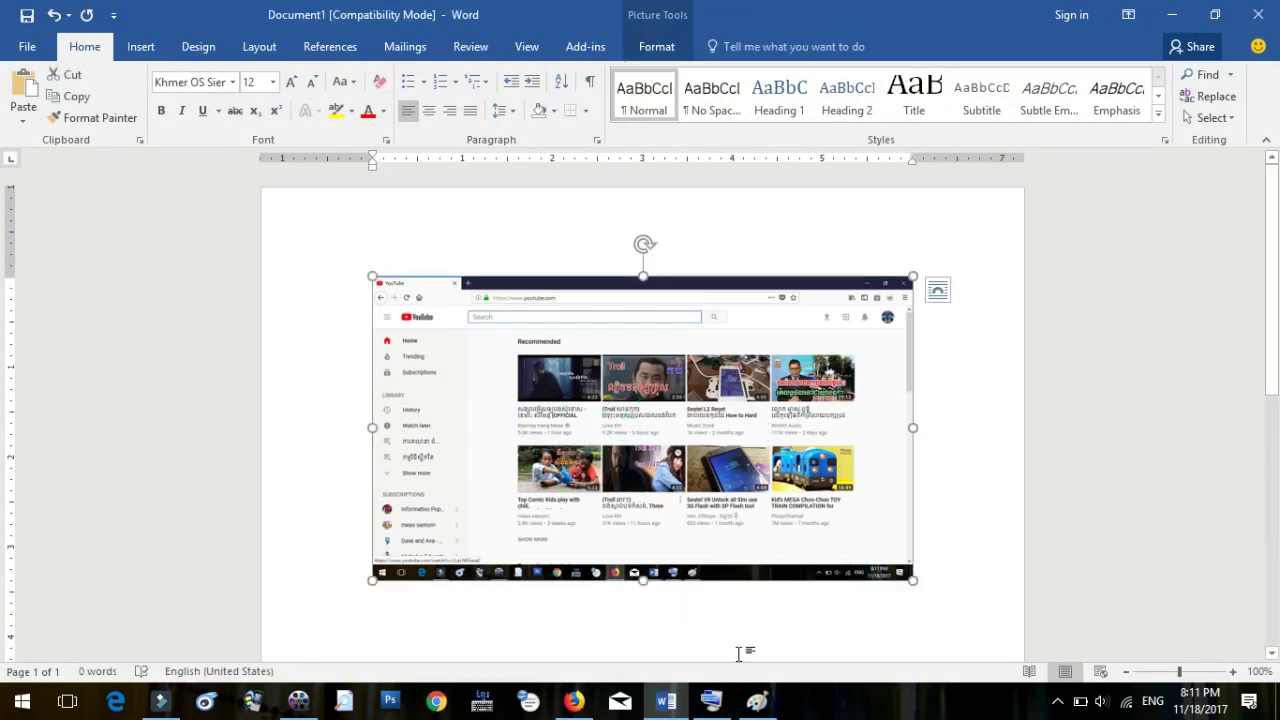
Switch to Paint and replace the desktop screenshot with the captured YouTube page.
click(757, 699)
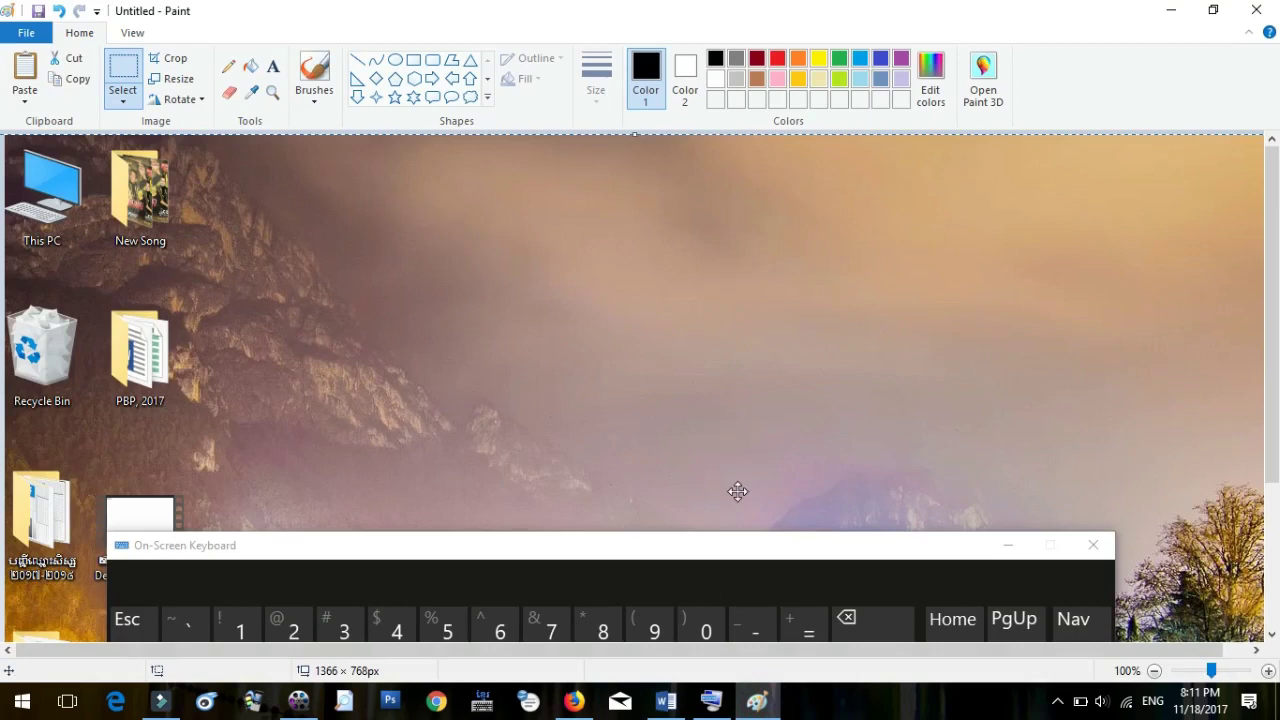
key(Delete)
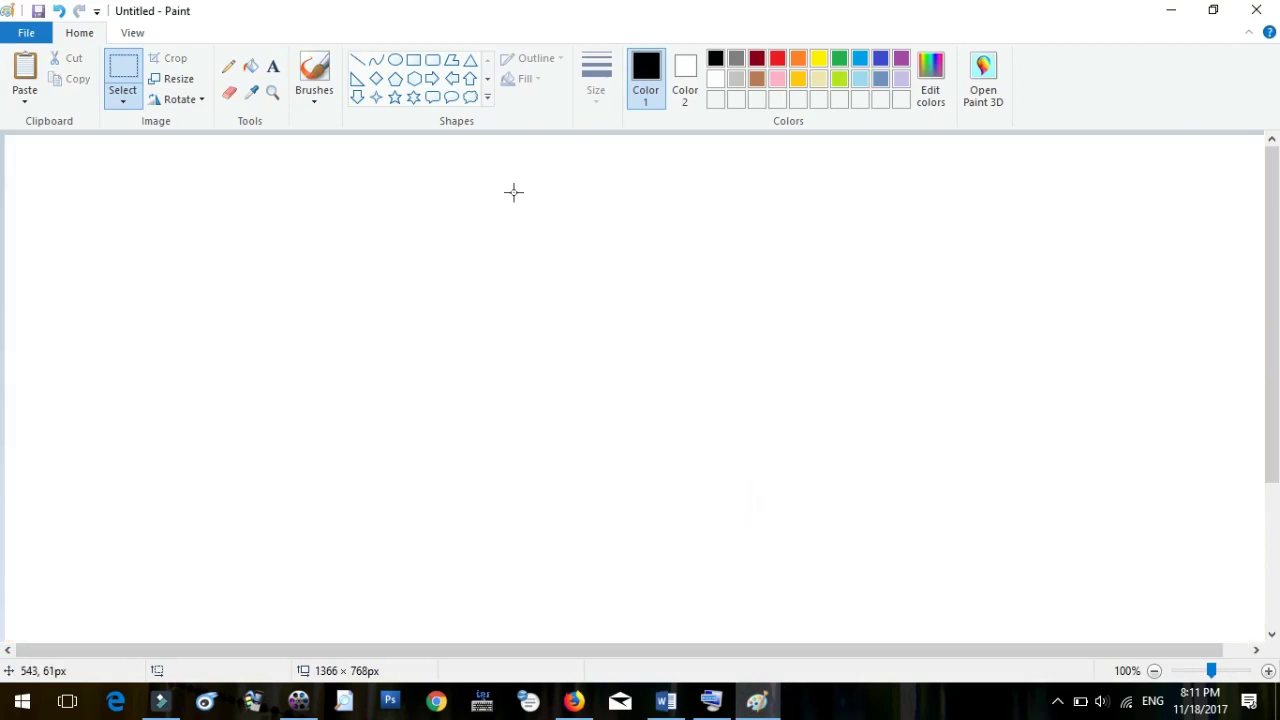
key(ctrl+v)
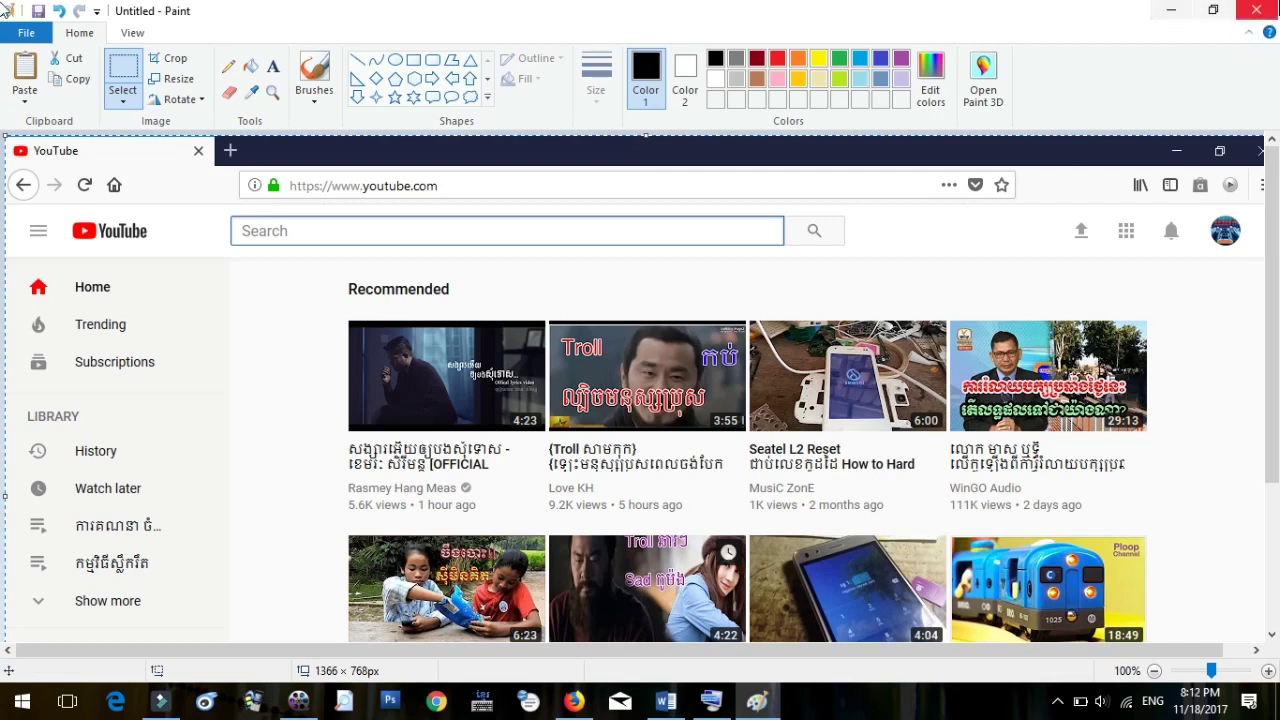
Close Paint and Word without saving the pasted screenshots.
click(1256, 10)
click(678, 349)
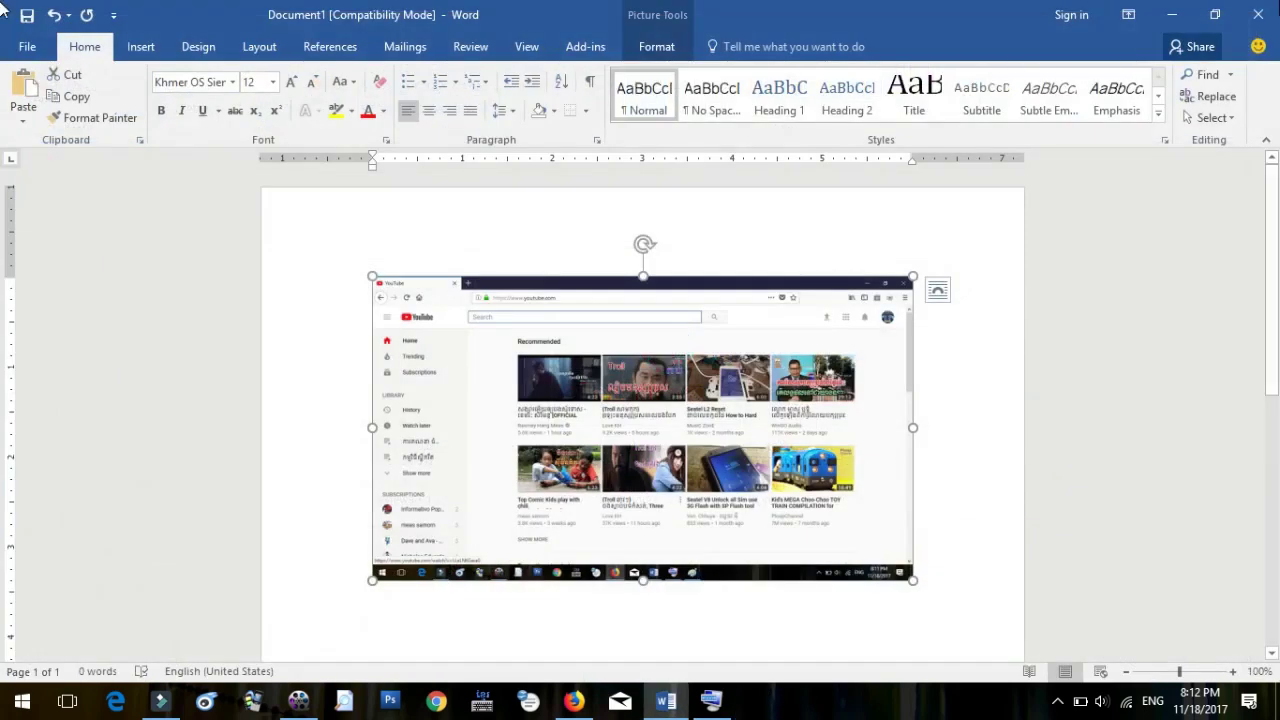
click(1258, 14)
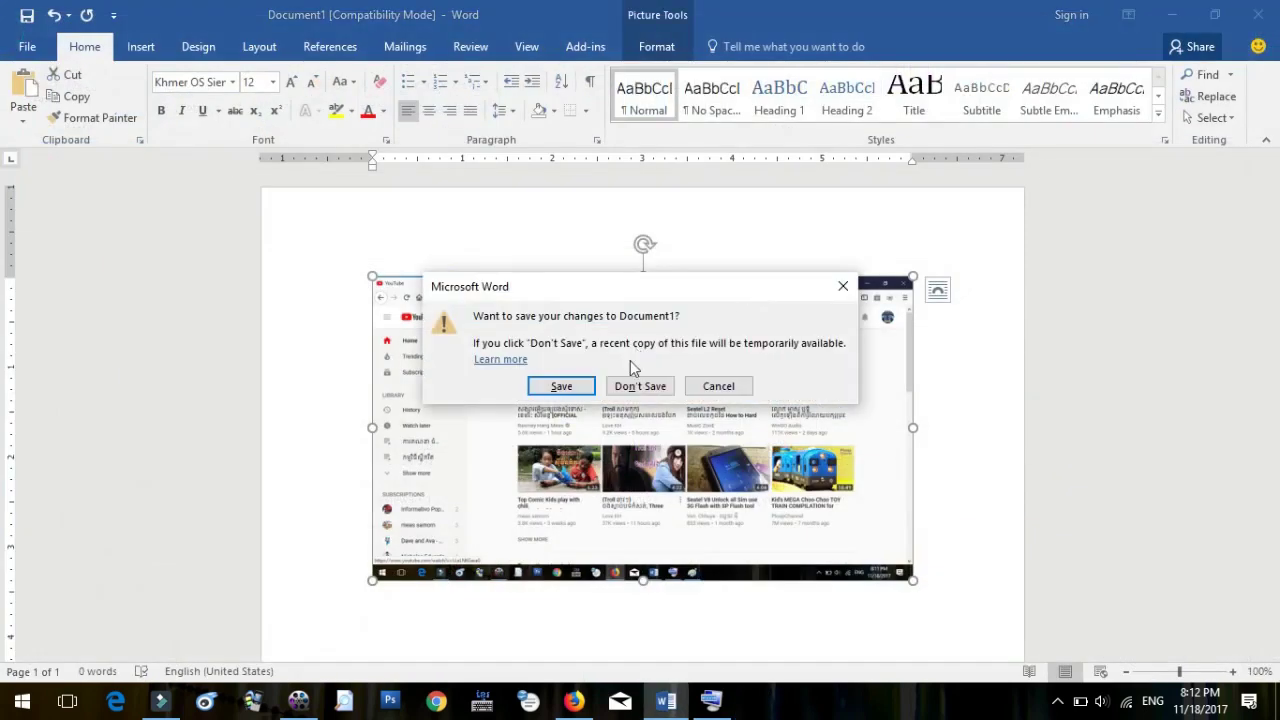
click(645, 386)
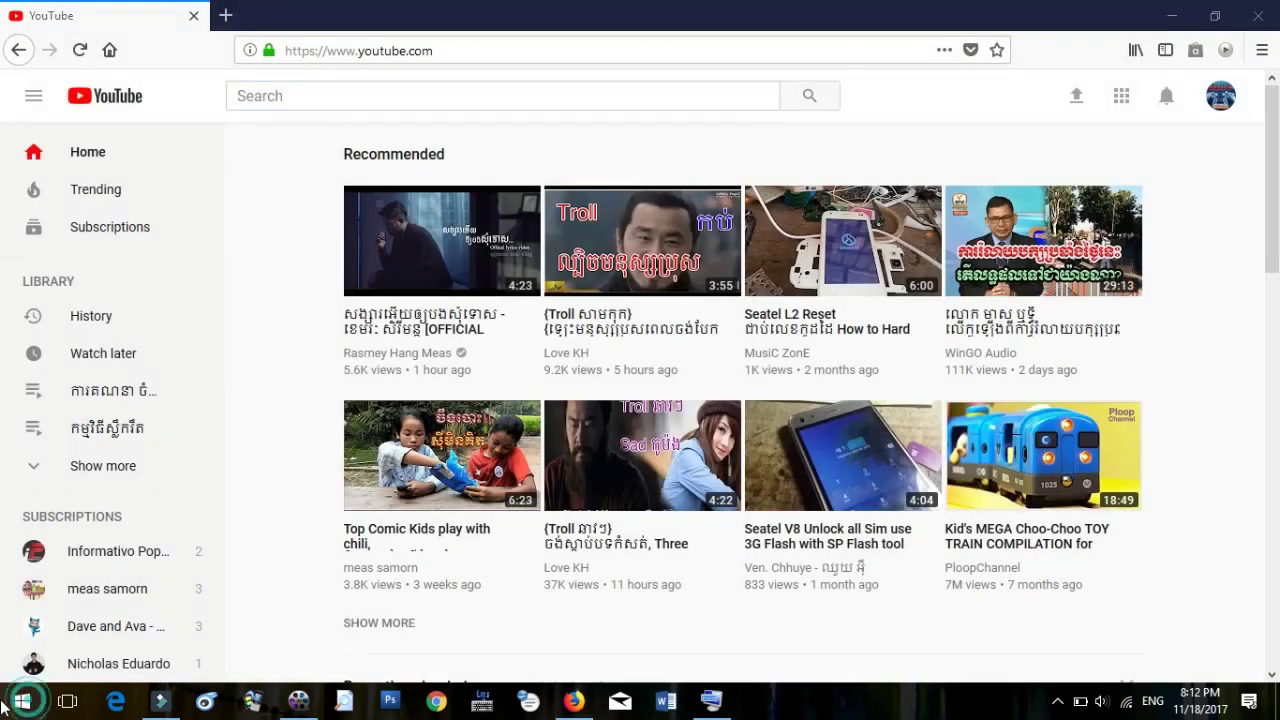
Search for Paint again and launch it with a new blank canvas.
click(4, 706)
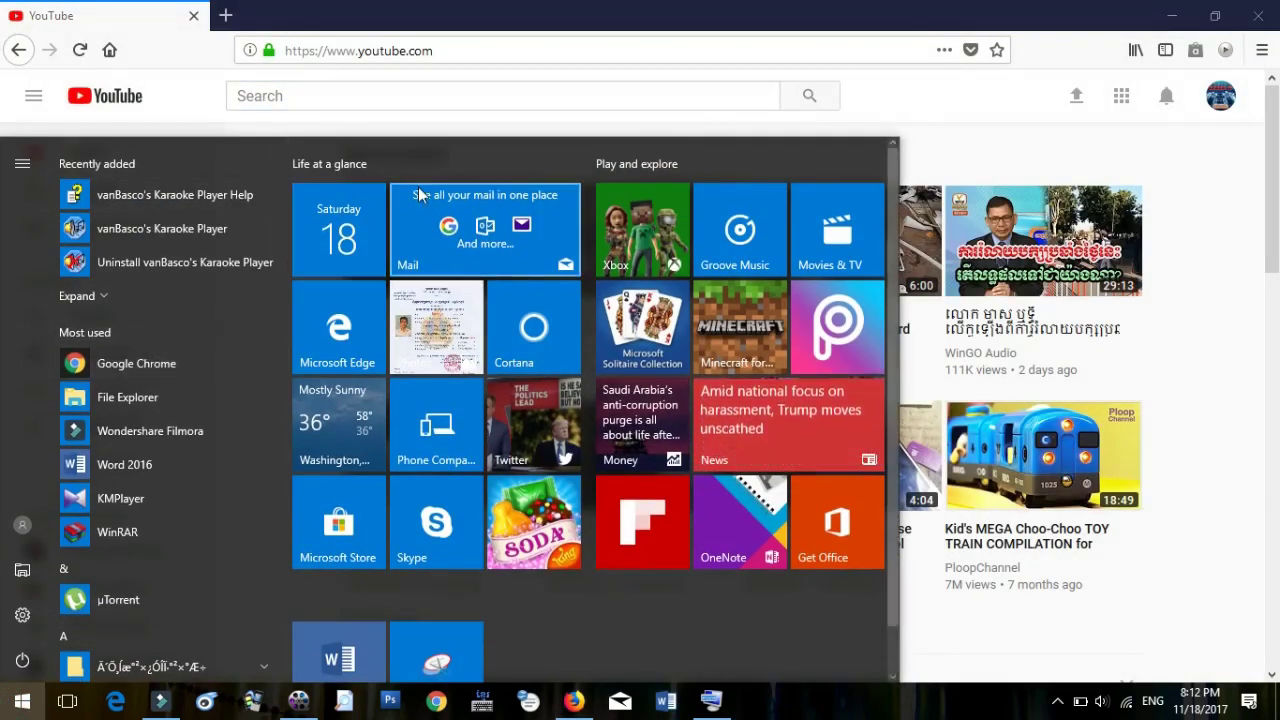
text(paim)
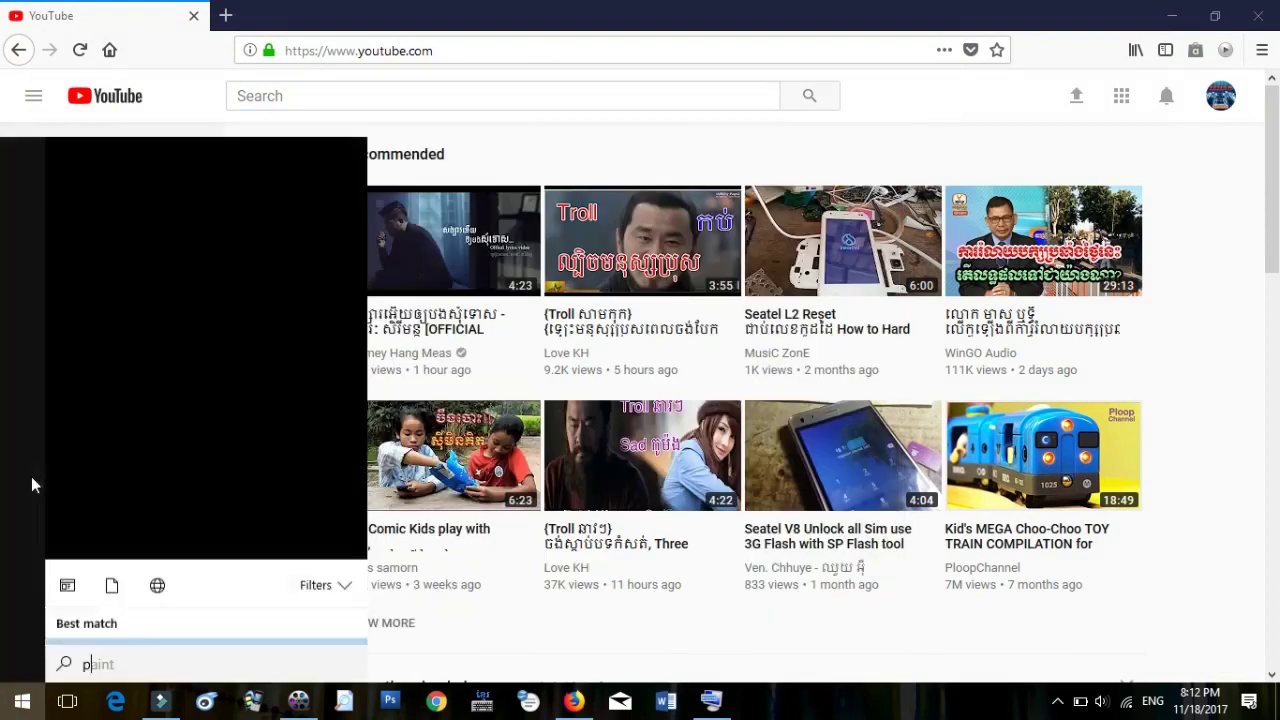
key(BackSpace)
text(n)
click(116, 253)
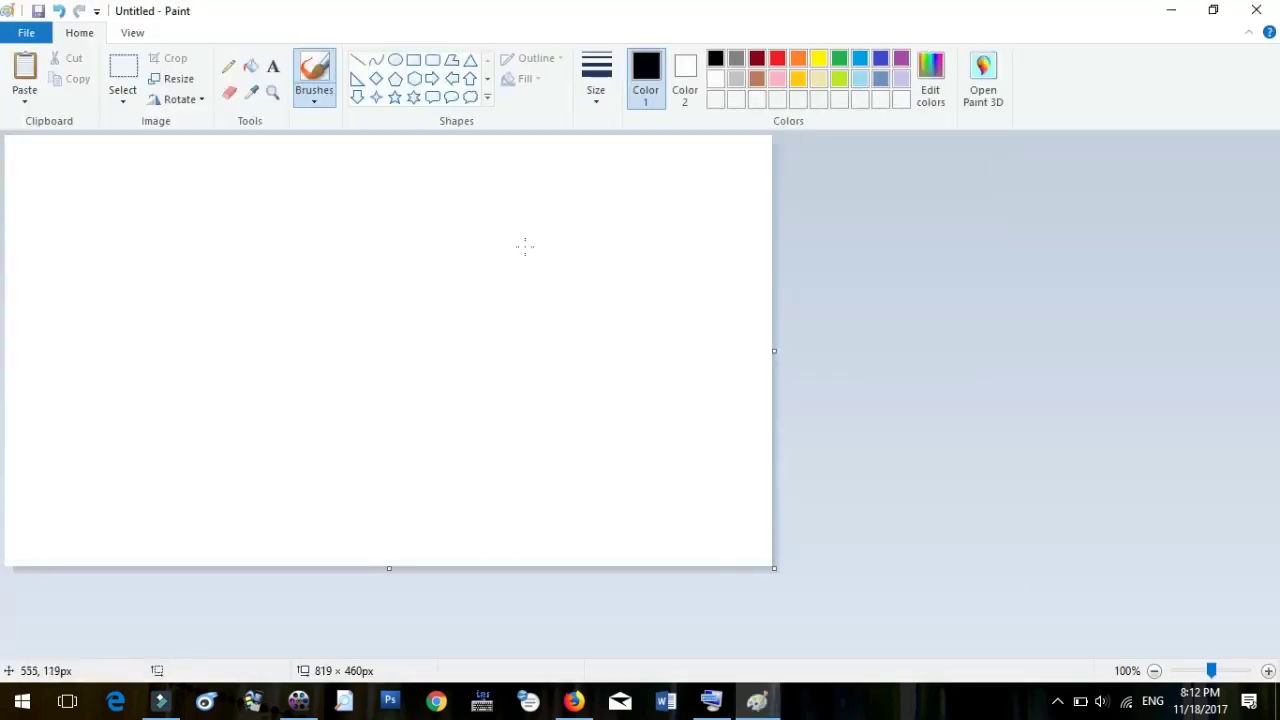
Paste the captured YouTube page into the blank Paint canvas and view the file types available for saving it.
key(ctrl+v)
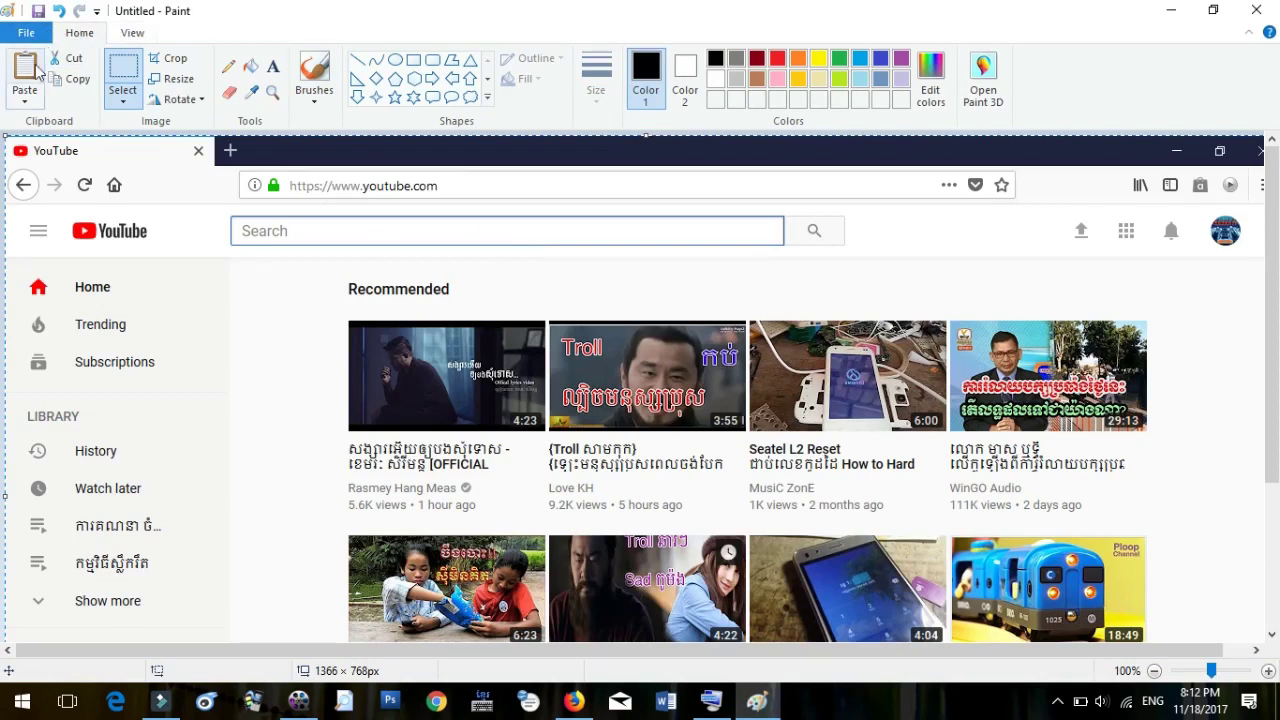
click(26, 32)
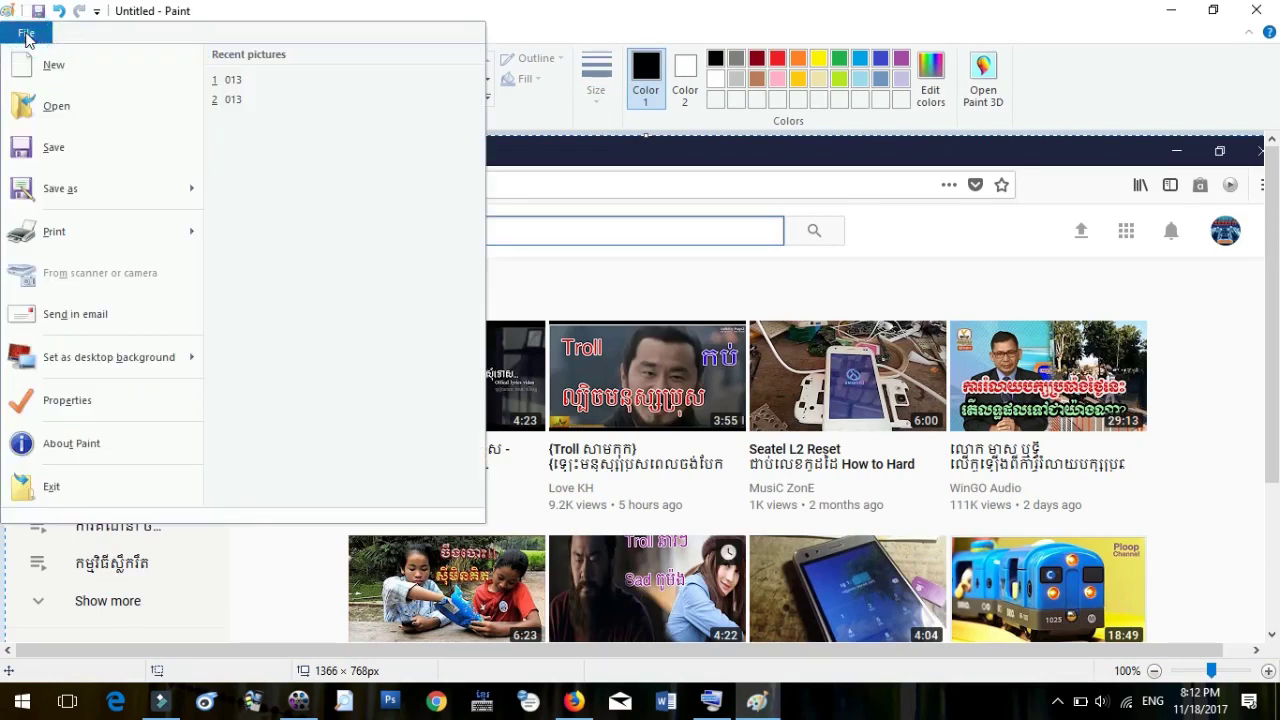
click(48, 190)
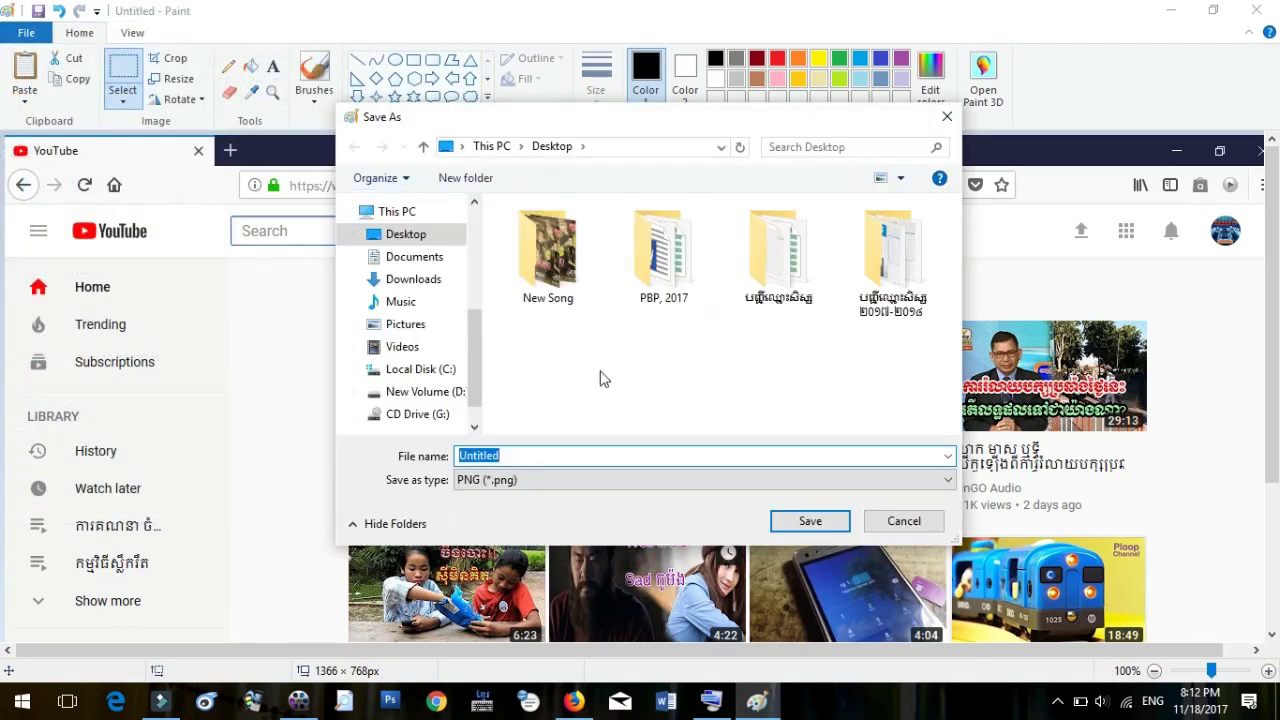
click(522, 482)
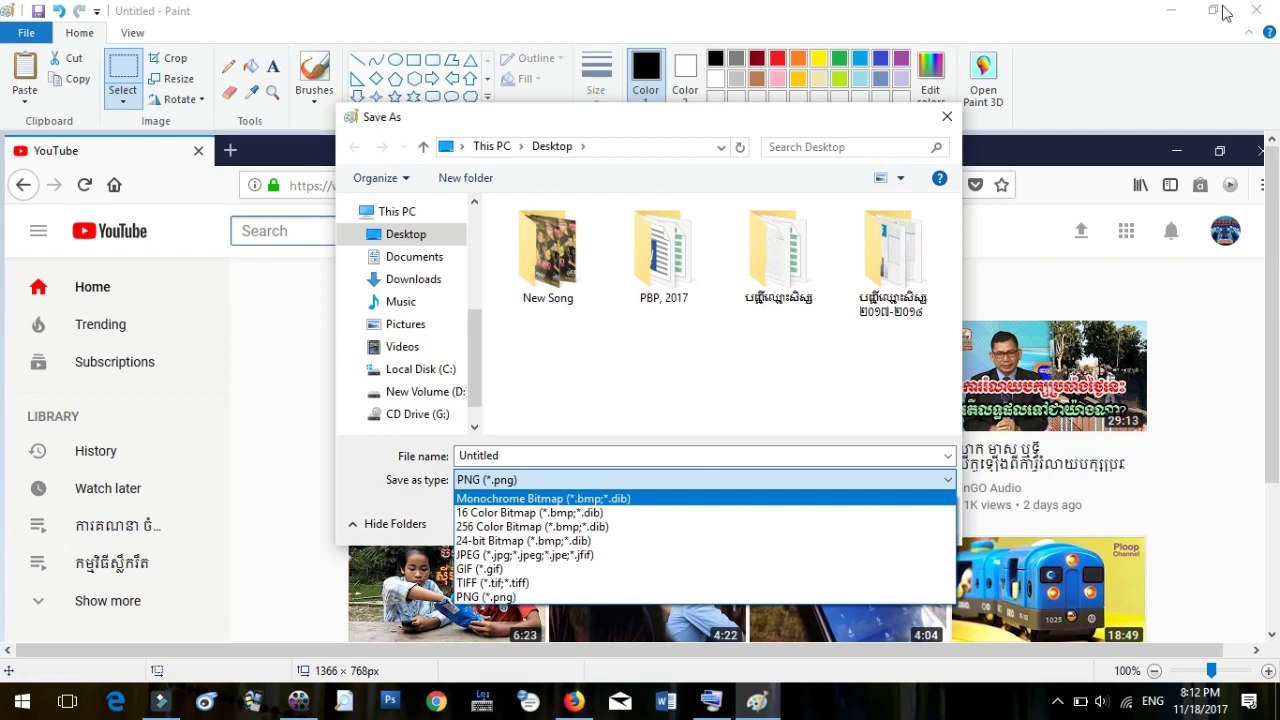
click(1128, 18)
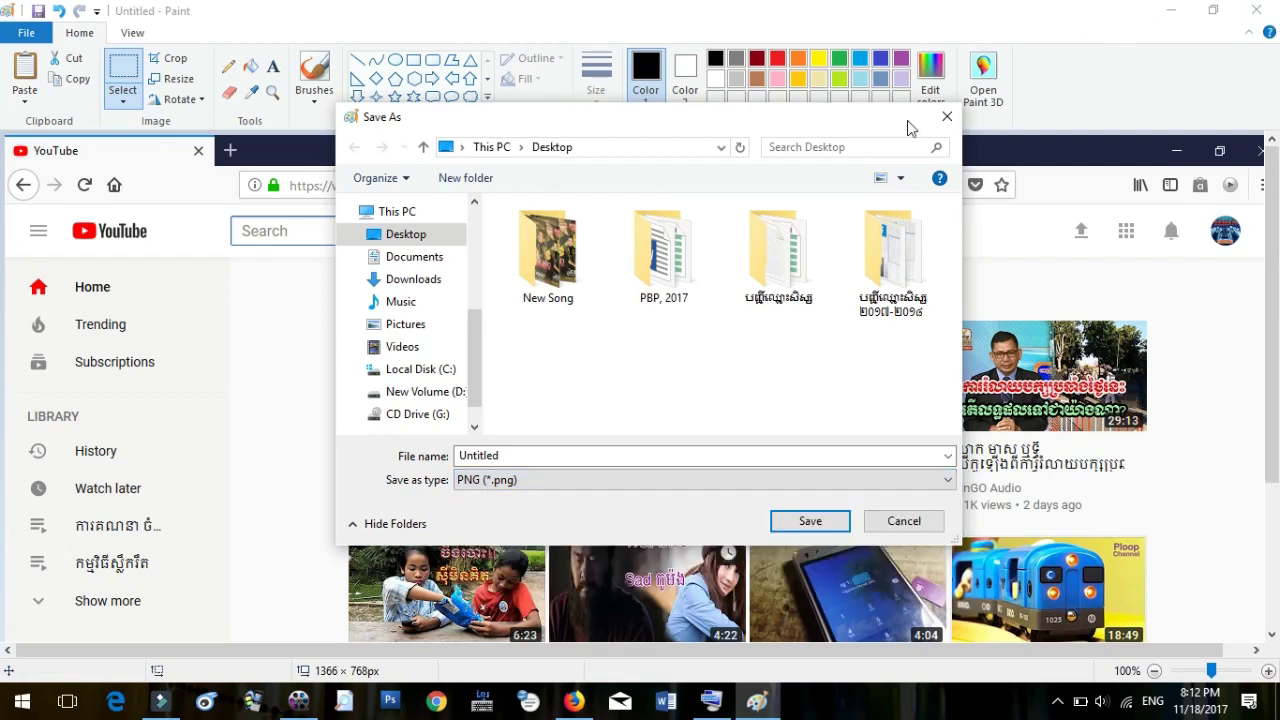
Cancel the save dialog and close Paint without saving the pasted picture.
click(946, 116)
click(1256, 10)
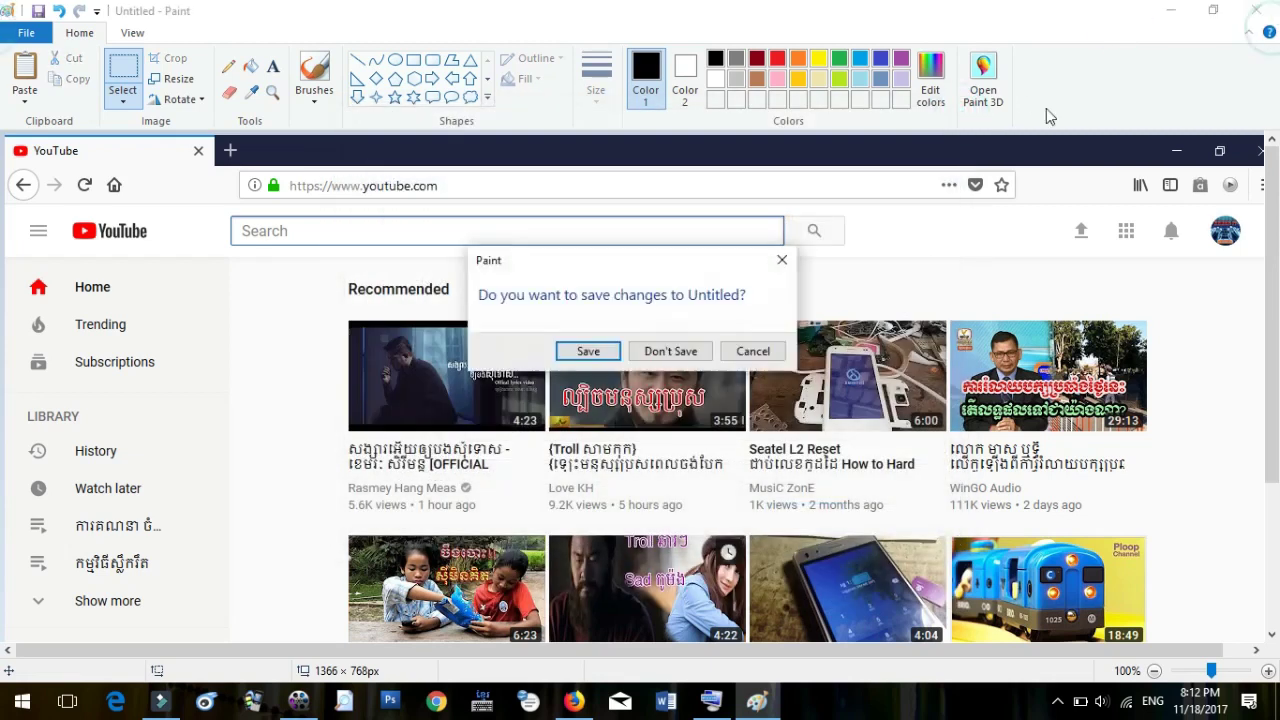
click(687, 352)
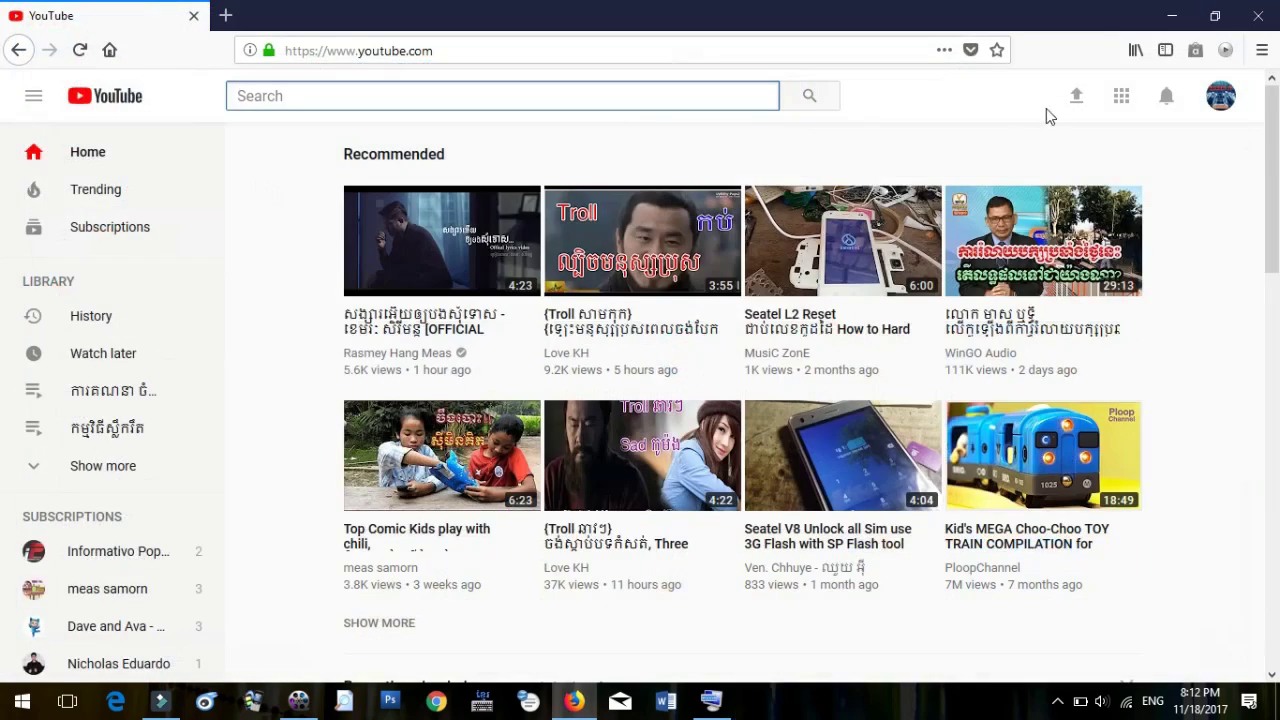
Bring up the On-Screen Keyboard to point out the Windows and PrtScn keys, and minimize it.
click(711, 700)
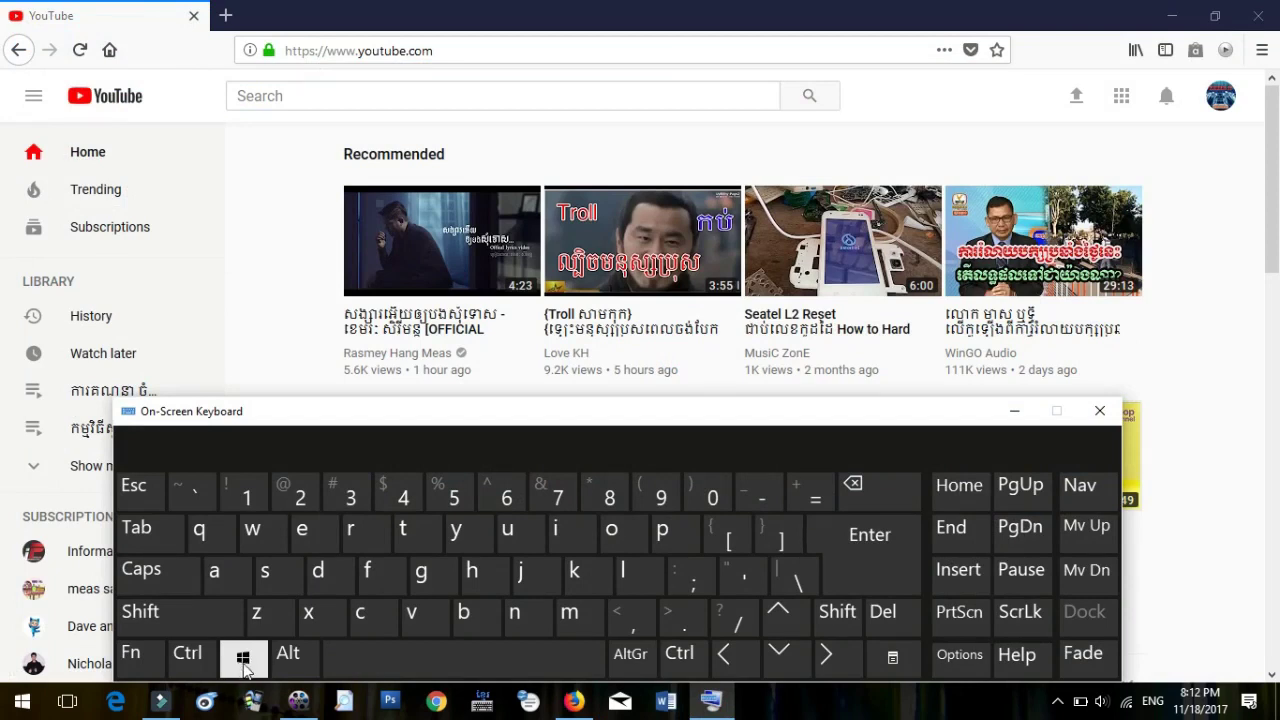
click(960, 625)
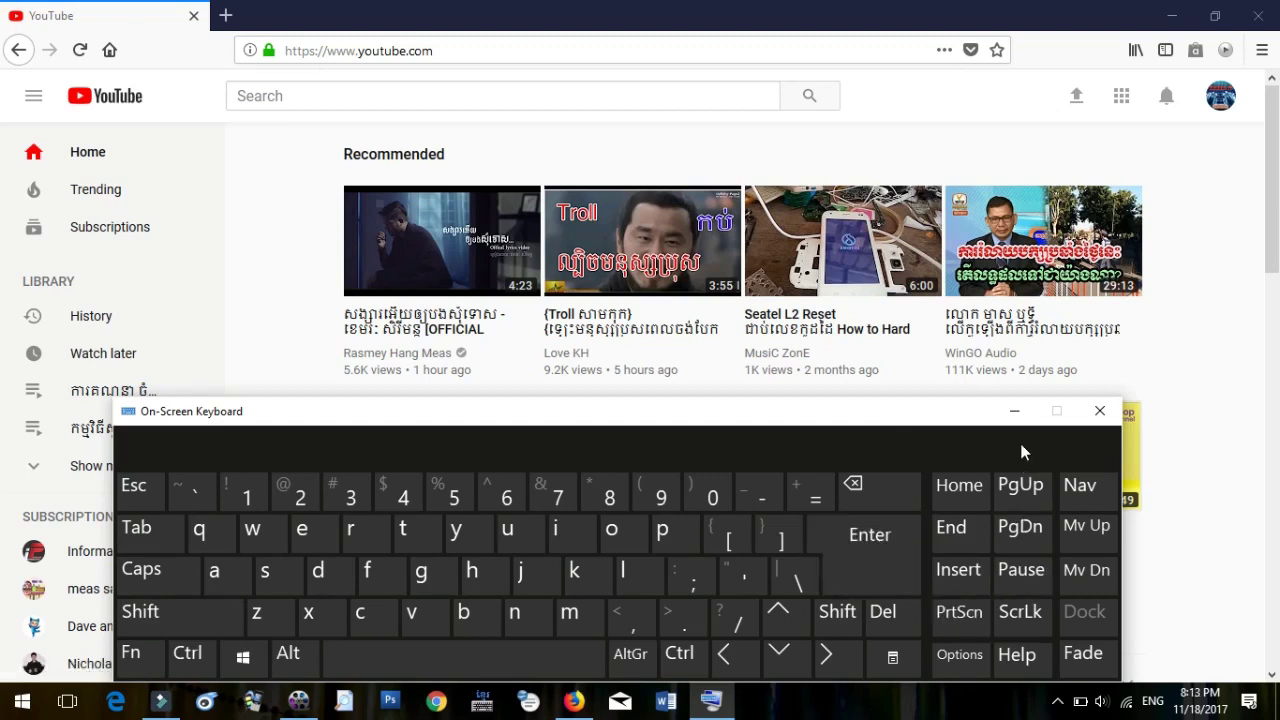
click(1014, 414)
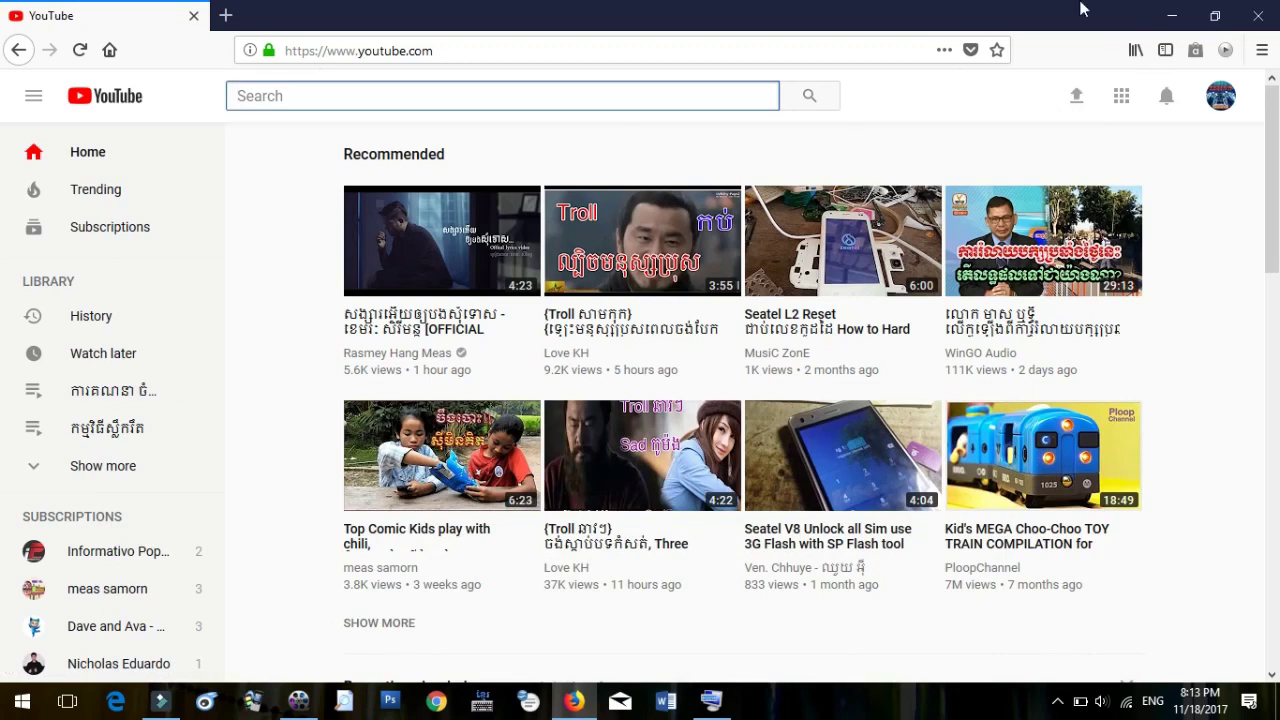
Capture the full screen straight to a file with WinX HD Video Converter Deluxe open over the desktop, and close the converter.
click(1171, 15)
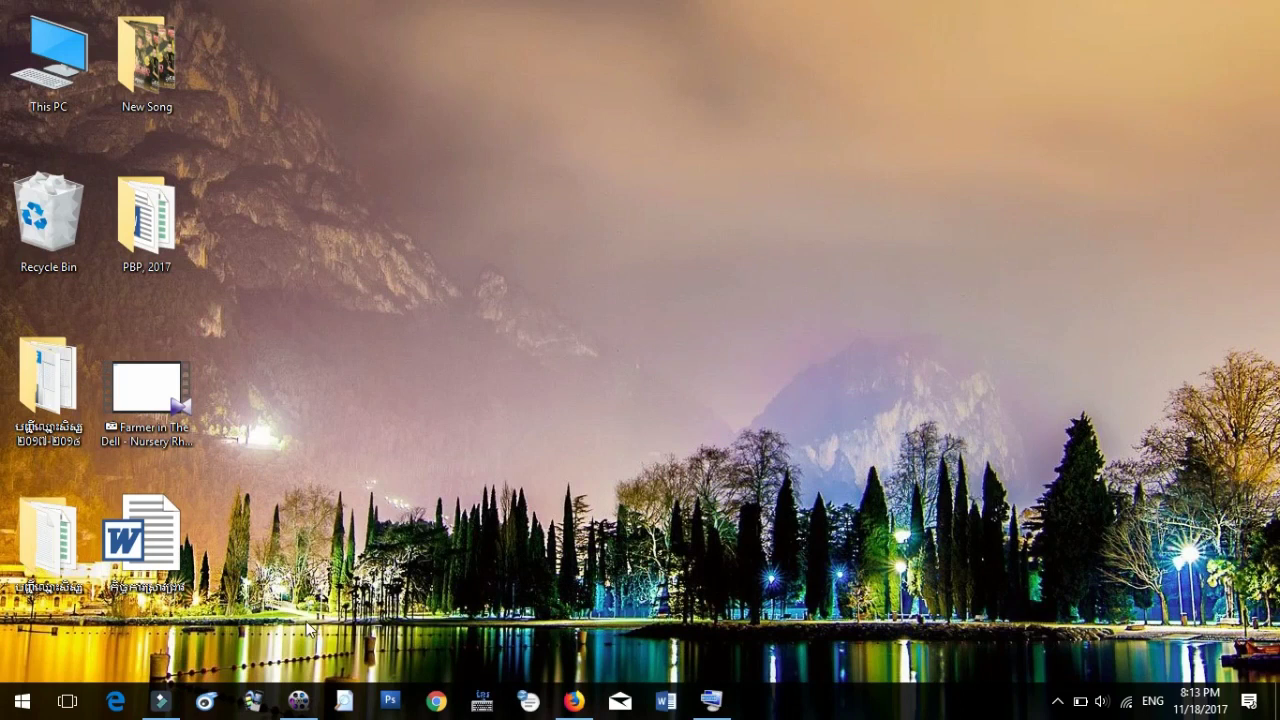
click(292, 704)
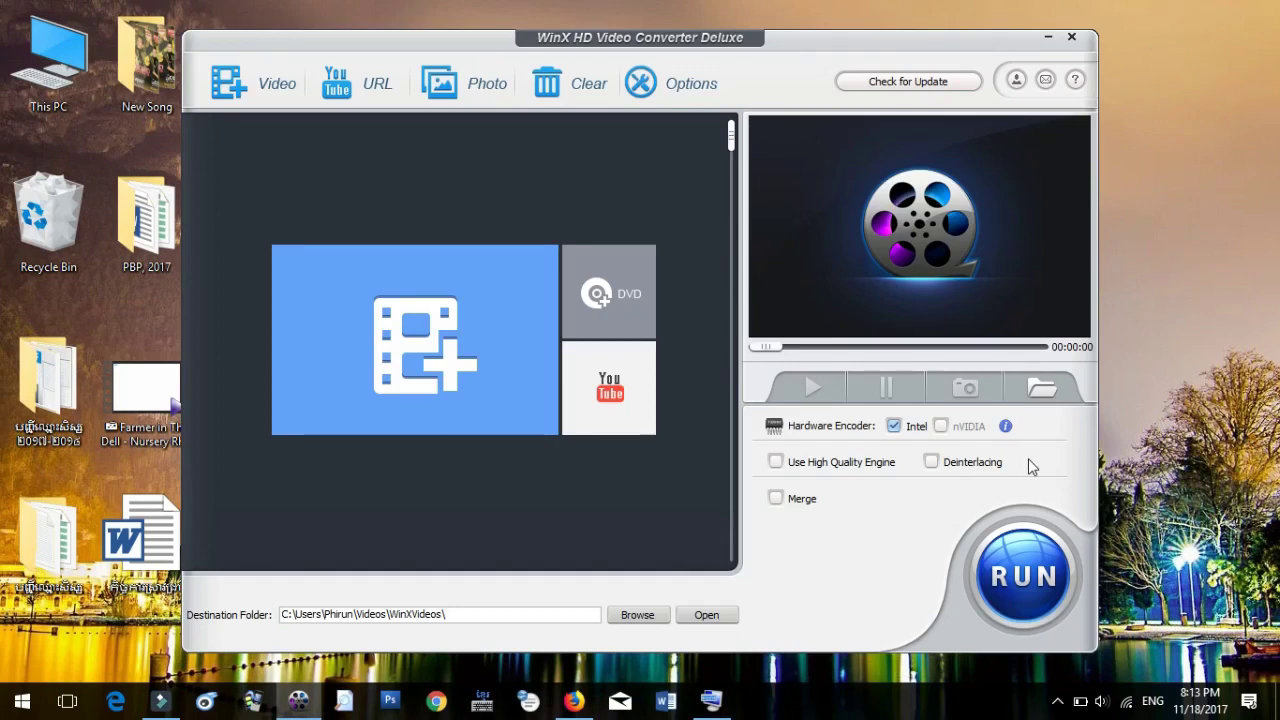
key(super)
key(super)
key(super)
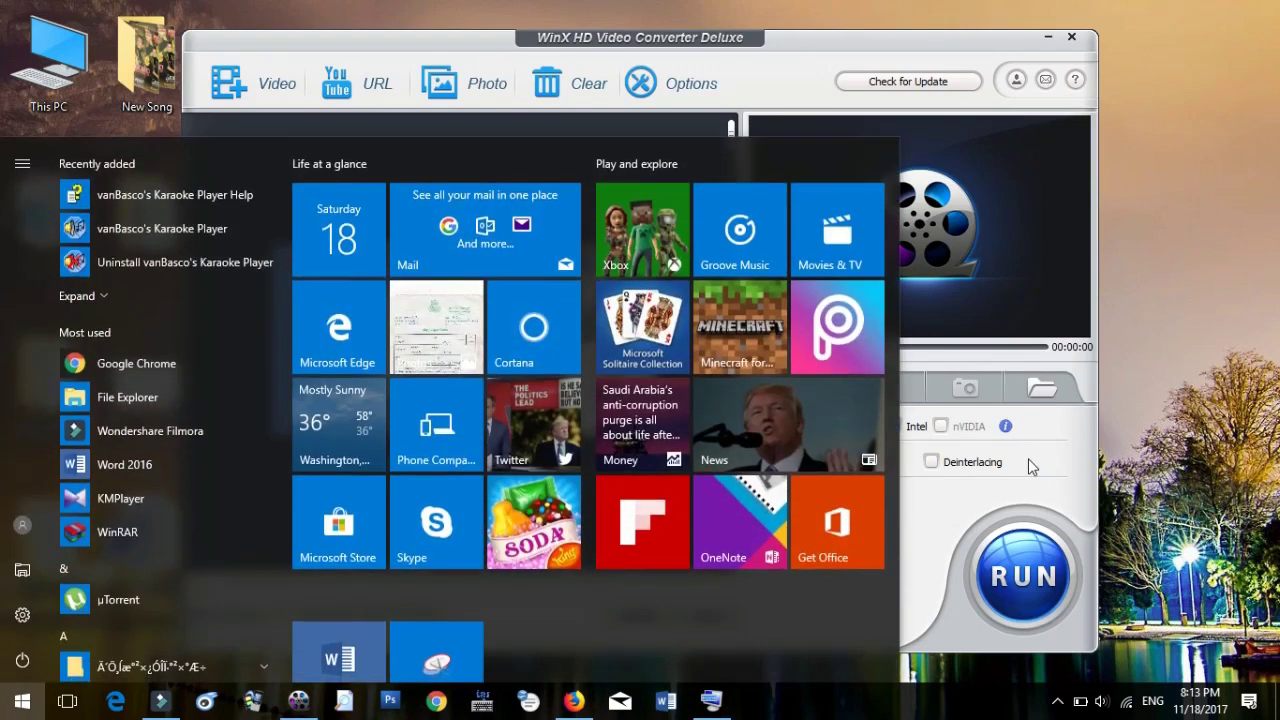
key(super)
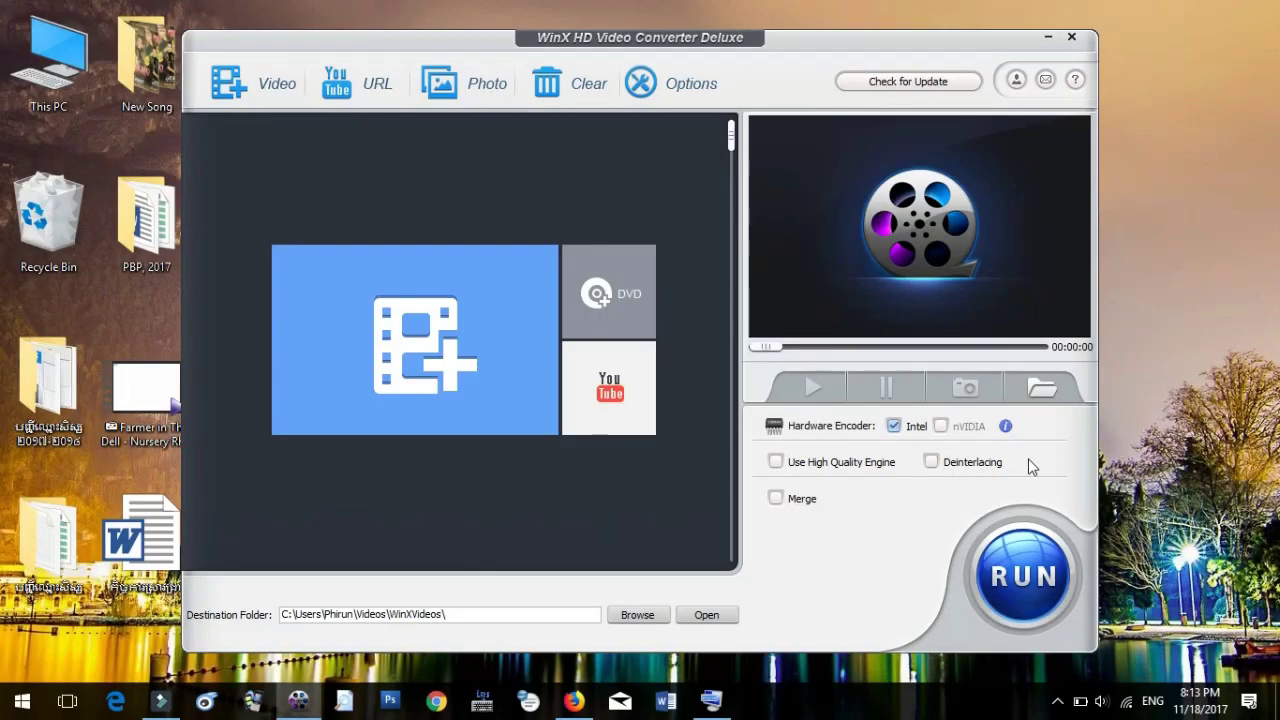
click(1071, 37)
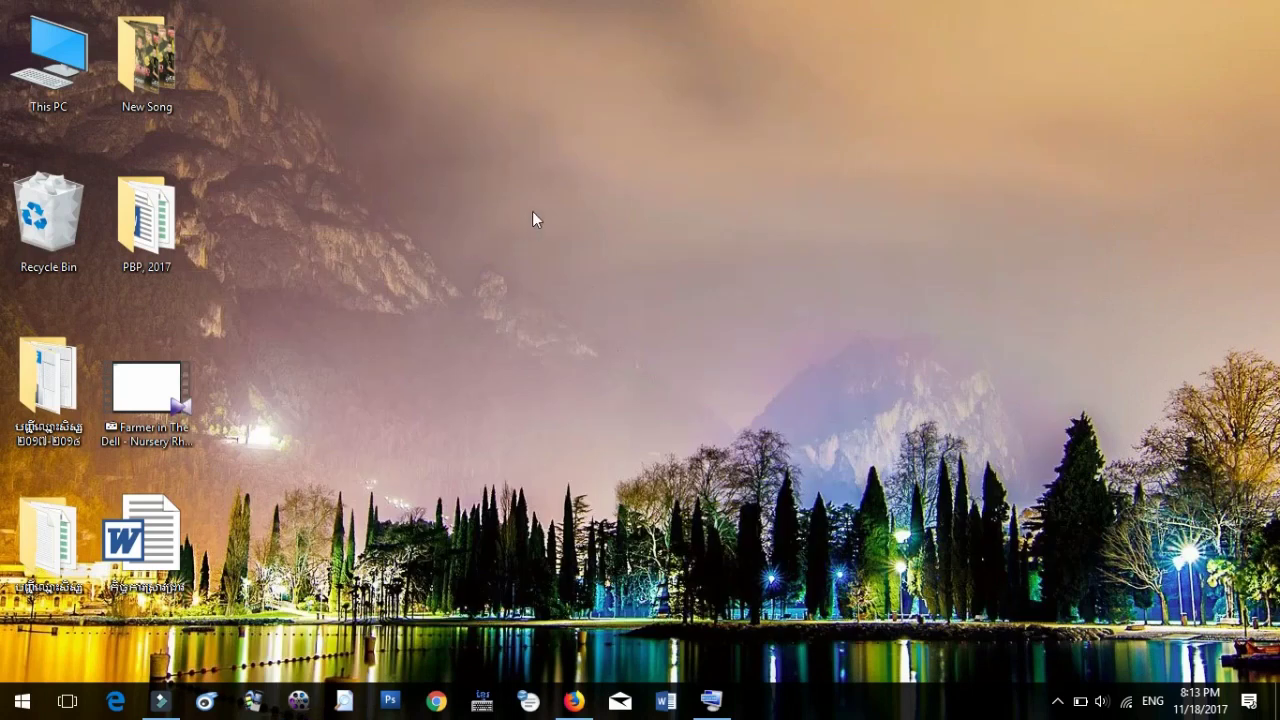
View Screenshot (56) from the Screenshots folder in Pictures, and close the image and the folder window.
double_click(80, 90)
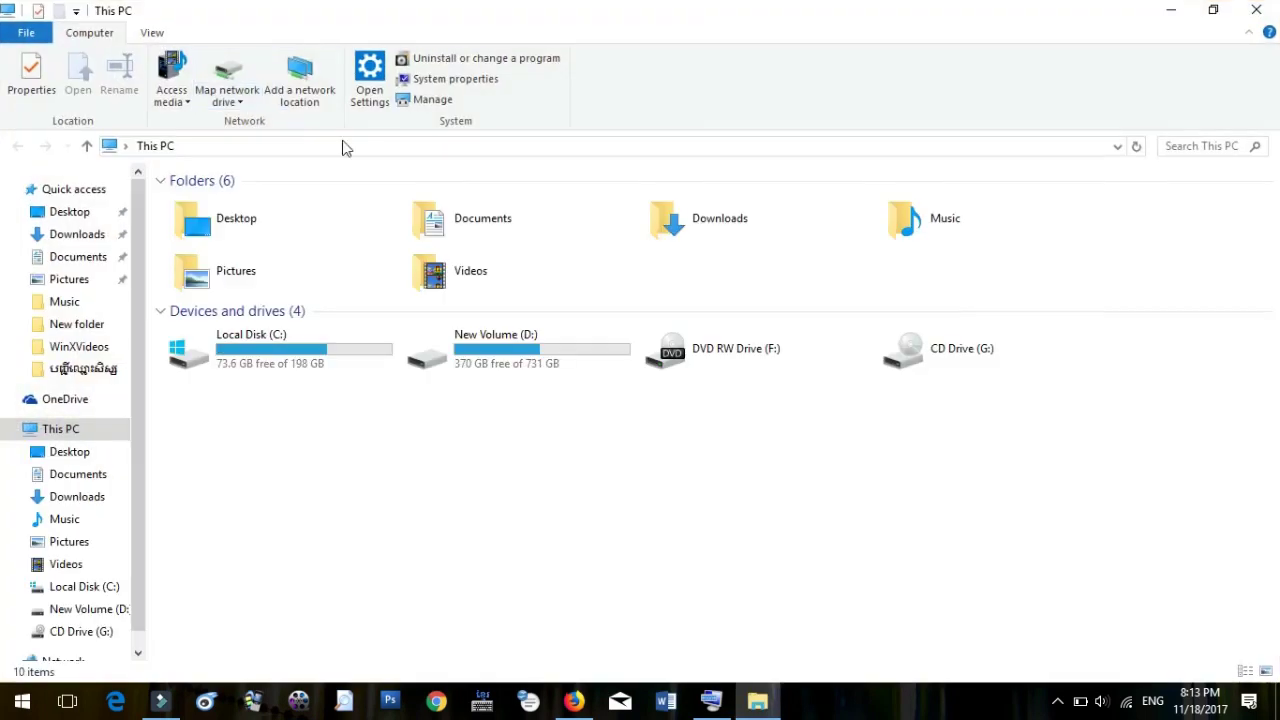
click(69, 281)
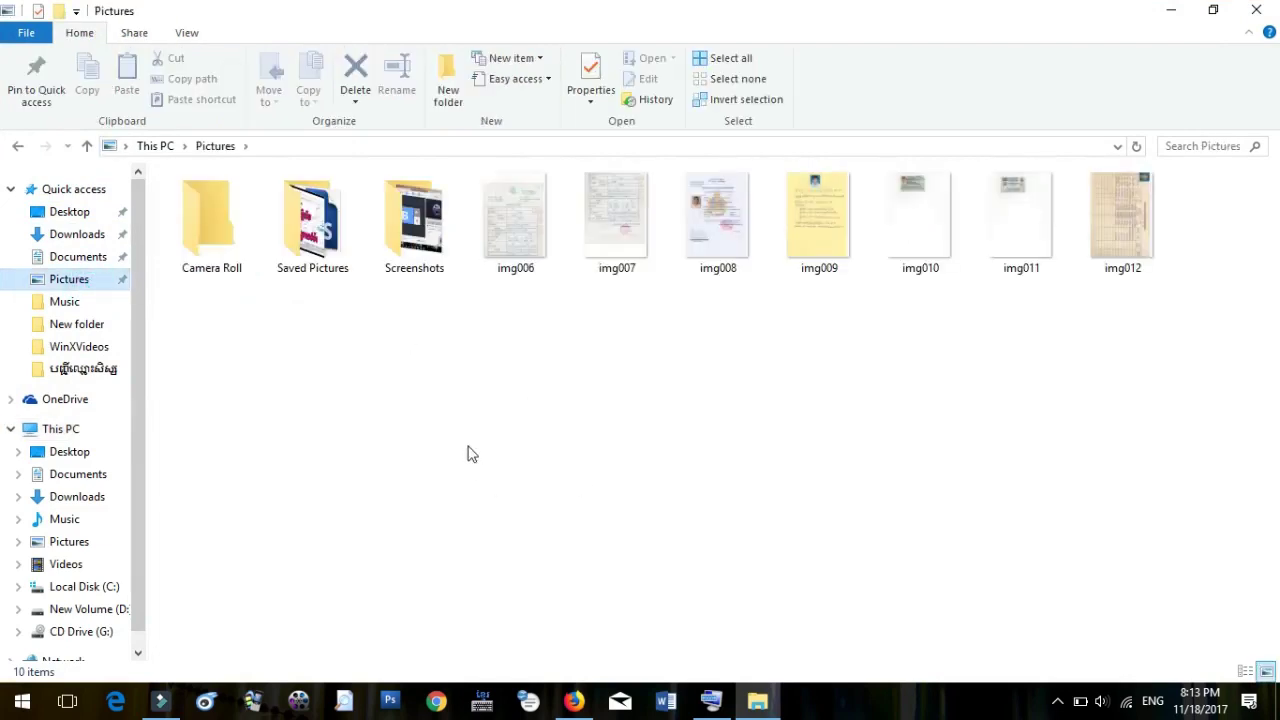
double_click(437, 277)
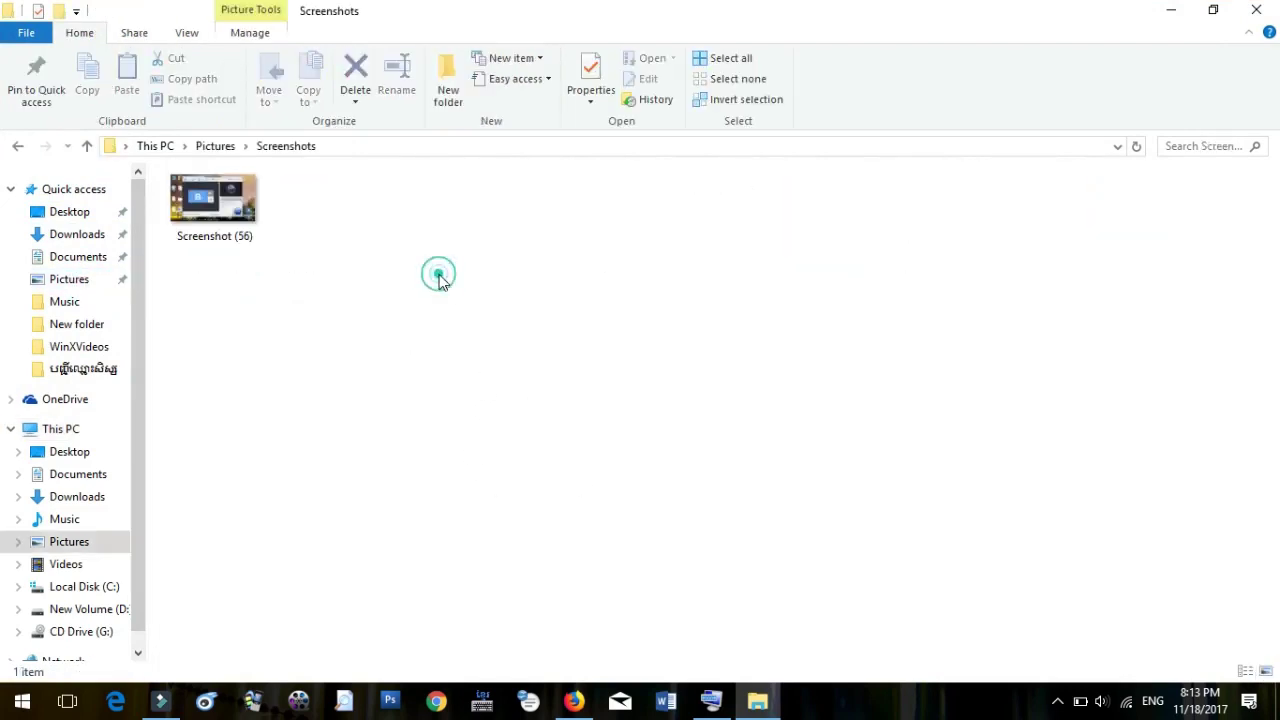
double_click(215, 208)
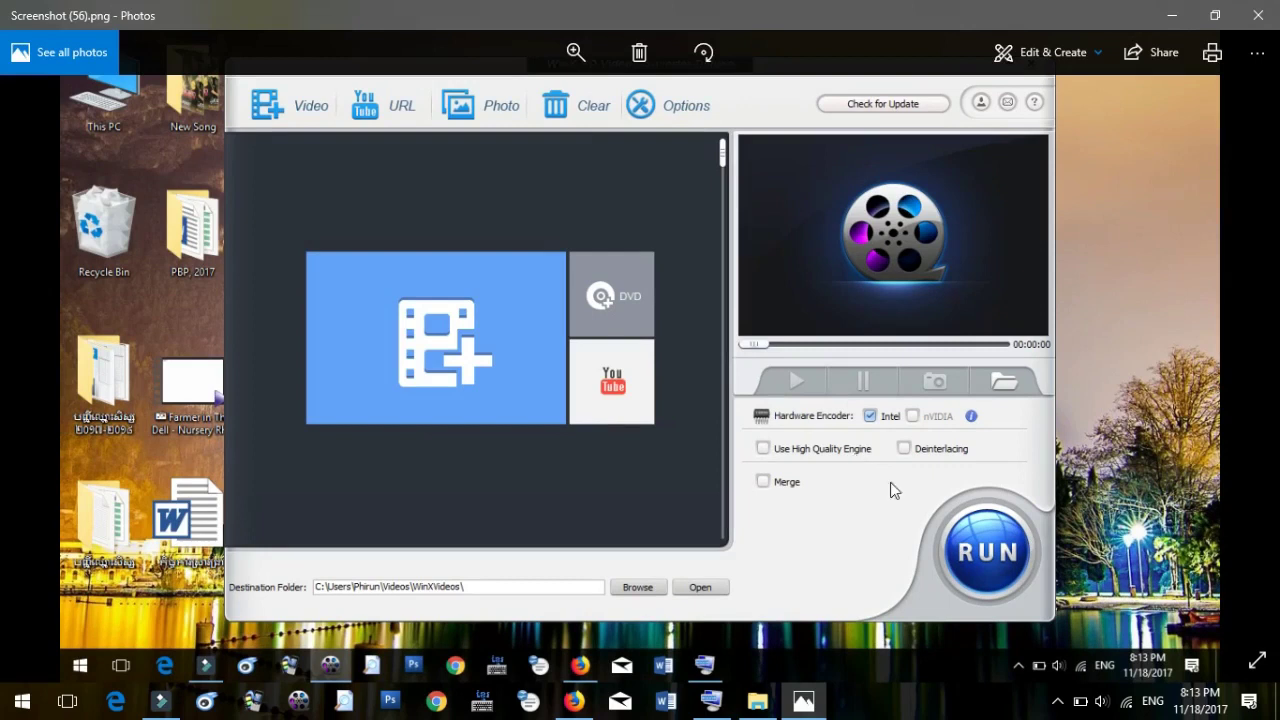
click(1258, 15)
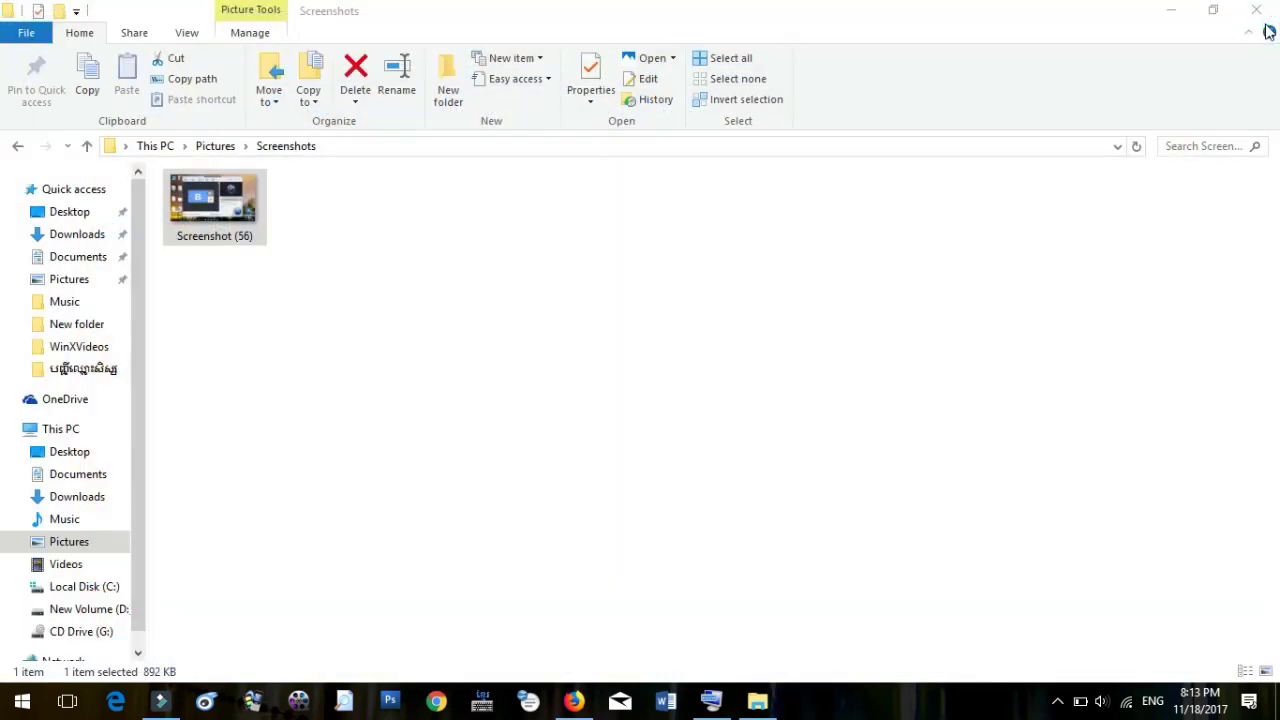
click(1254, 11)
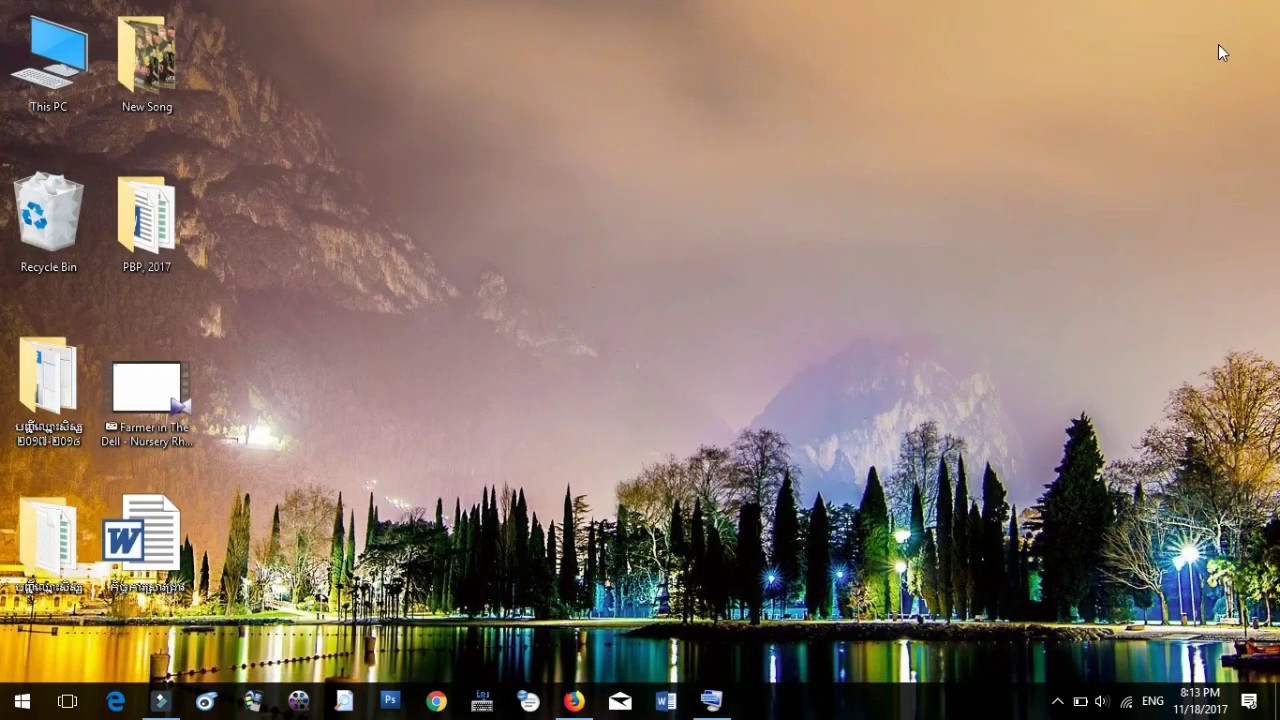
right_click(338, 305)
click(375, 362)
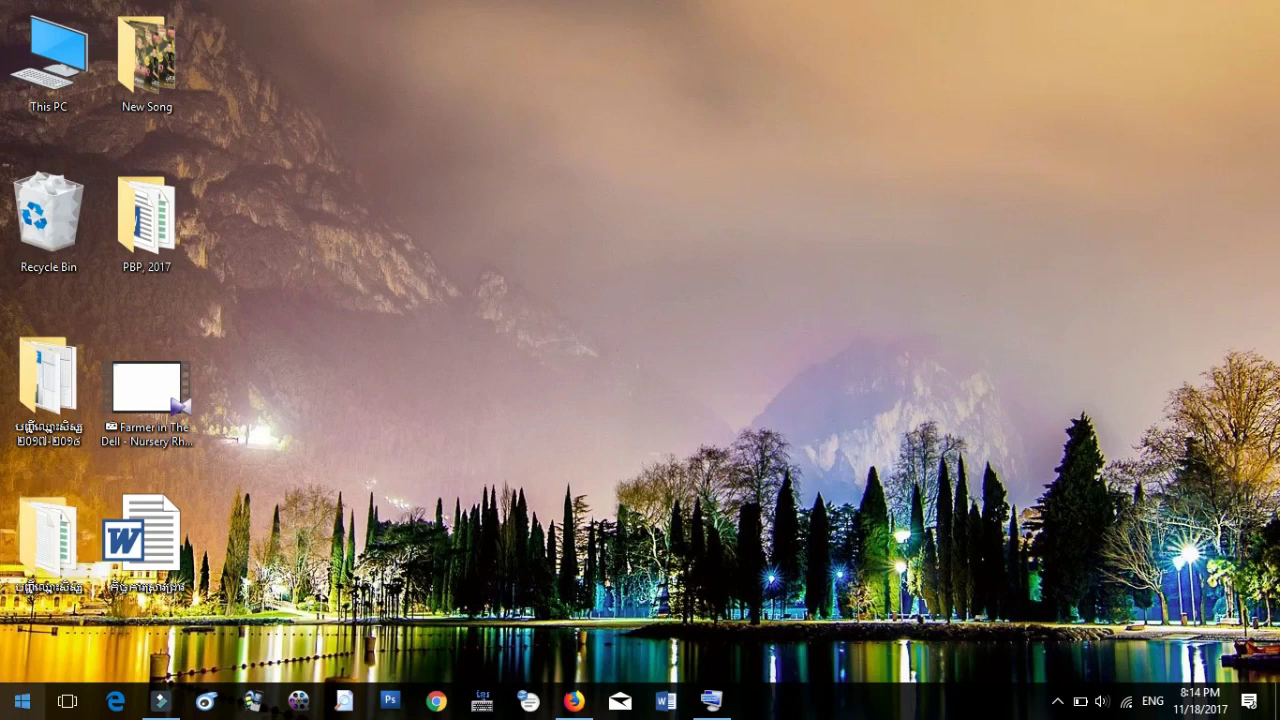
Search for "sni", launch Snipping Tool and move its window up near the upper edge of the desktop.
click(22, 701)
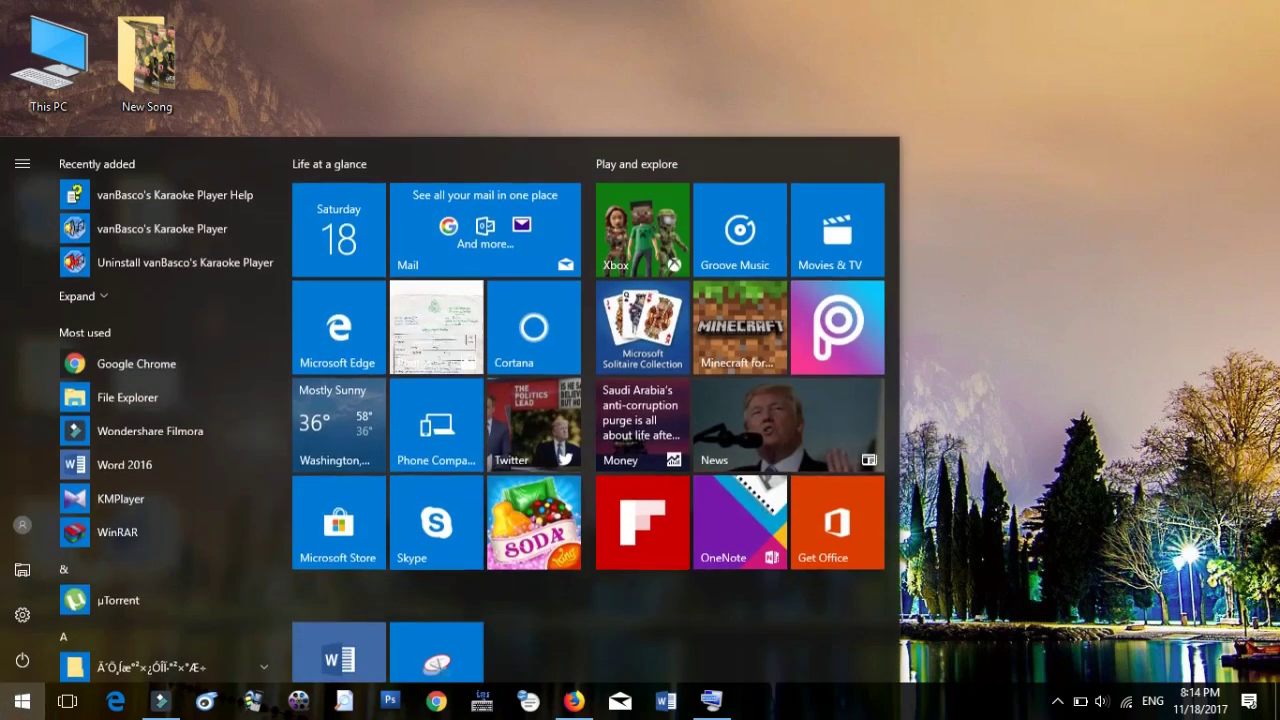
text(s)
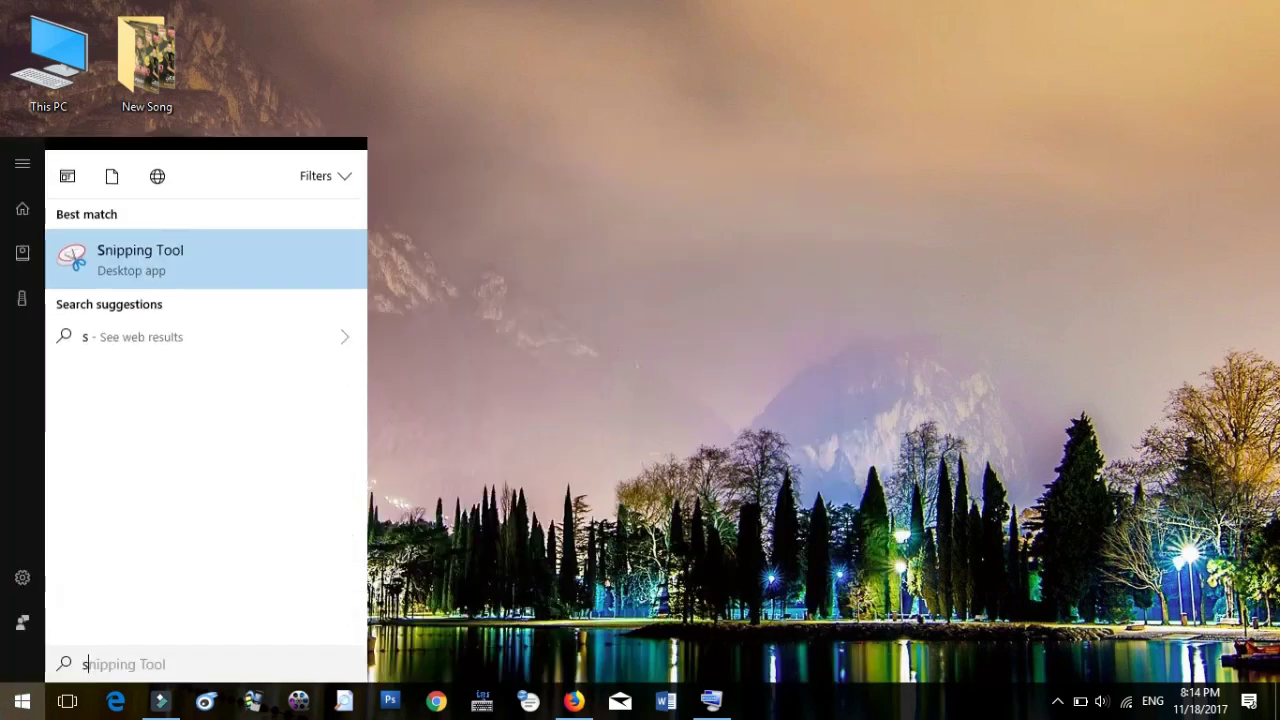
text(ni)
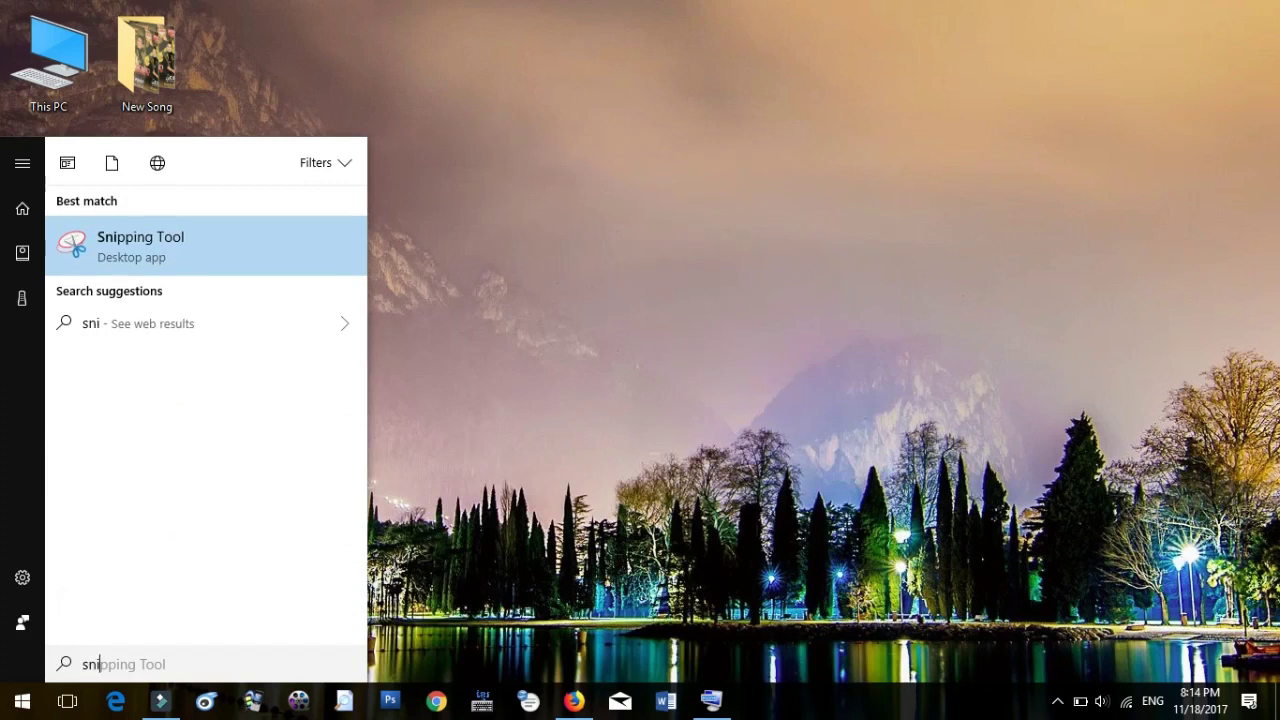
click(160, 239)
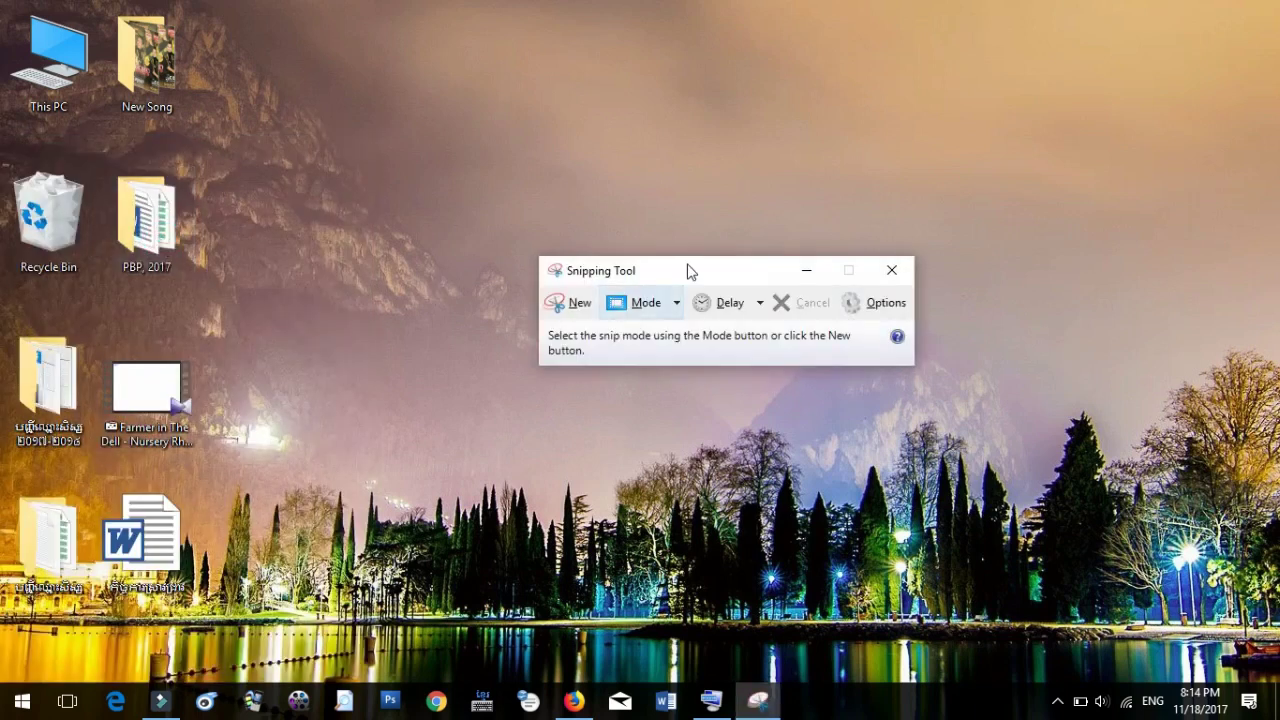
drag(741, 272, 608, 55)
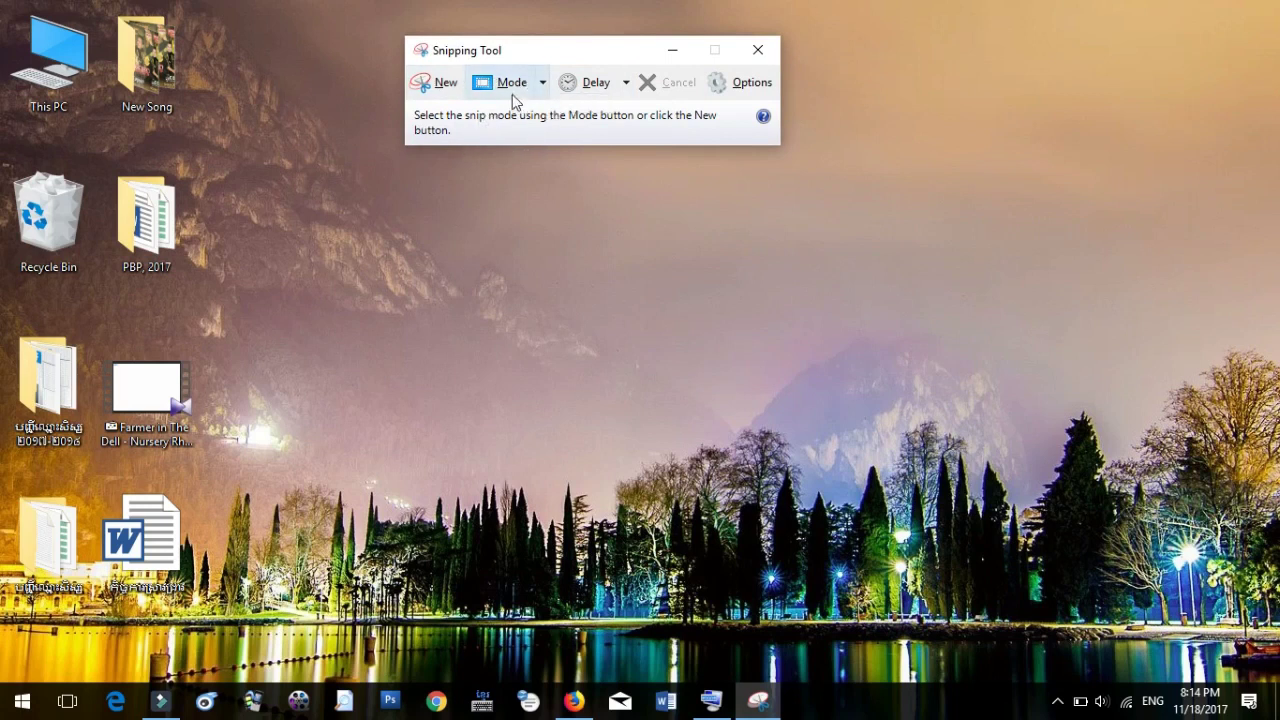
Set the snip mode to Free-form Snip and capture a hand-drawn area around the desktop icons.
click(541, 84)
click(541, 84)
click(541, 84)
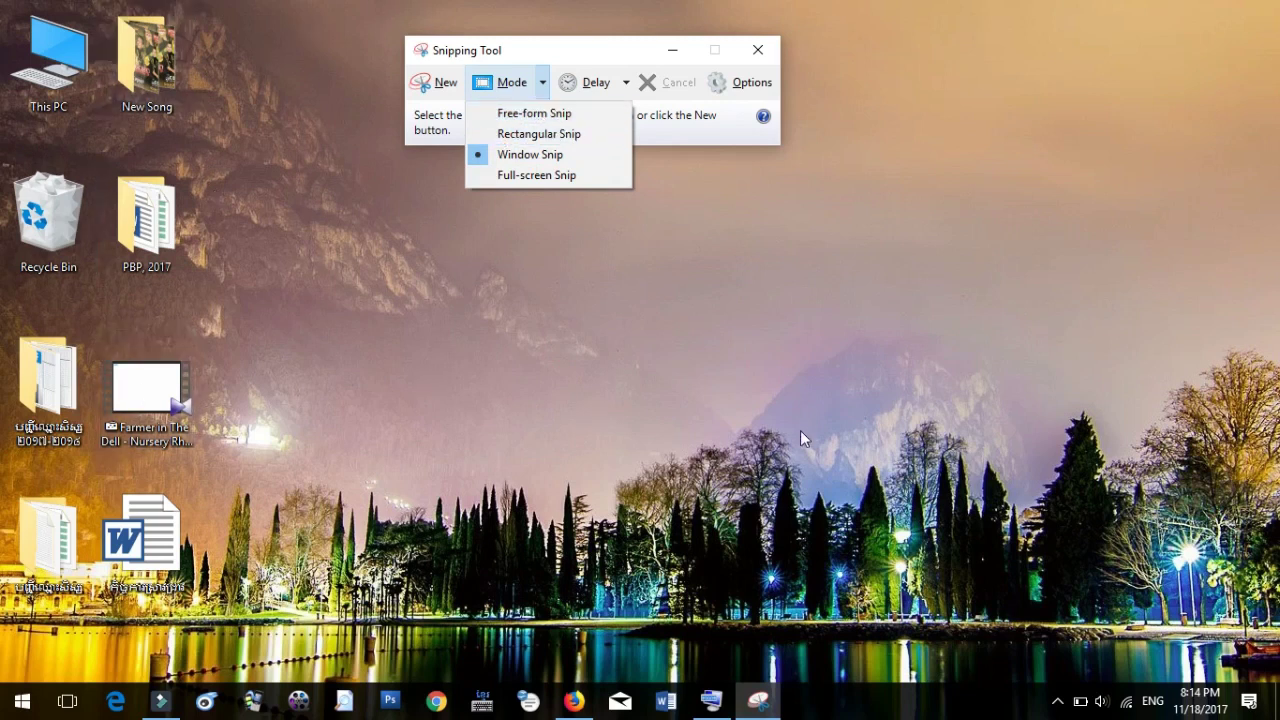
click(522, 114)
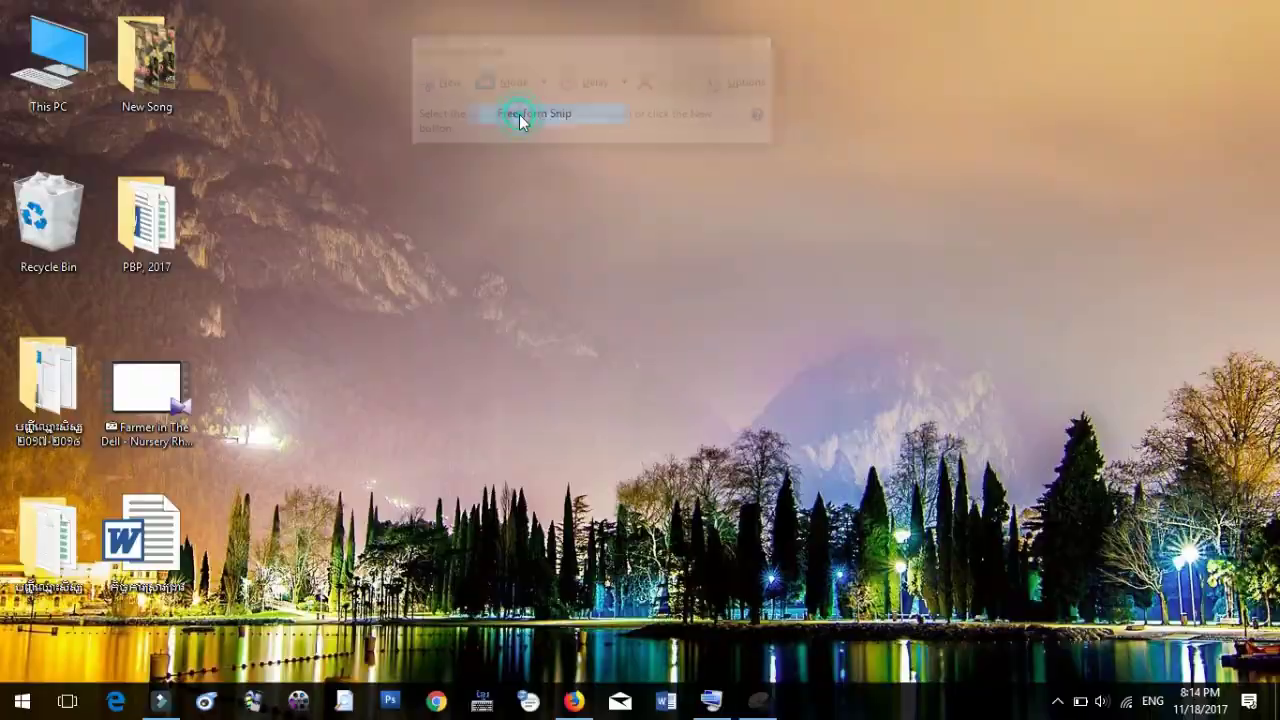
drag(22, 24, 24, 26)
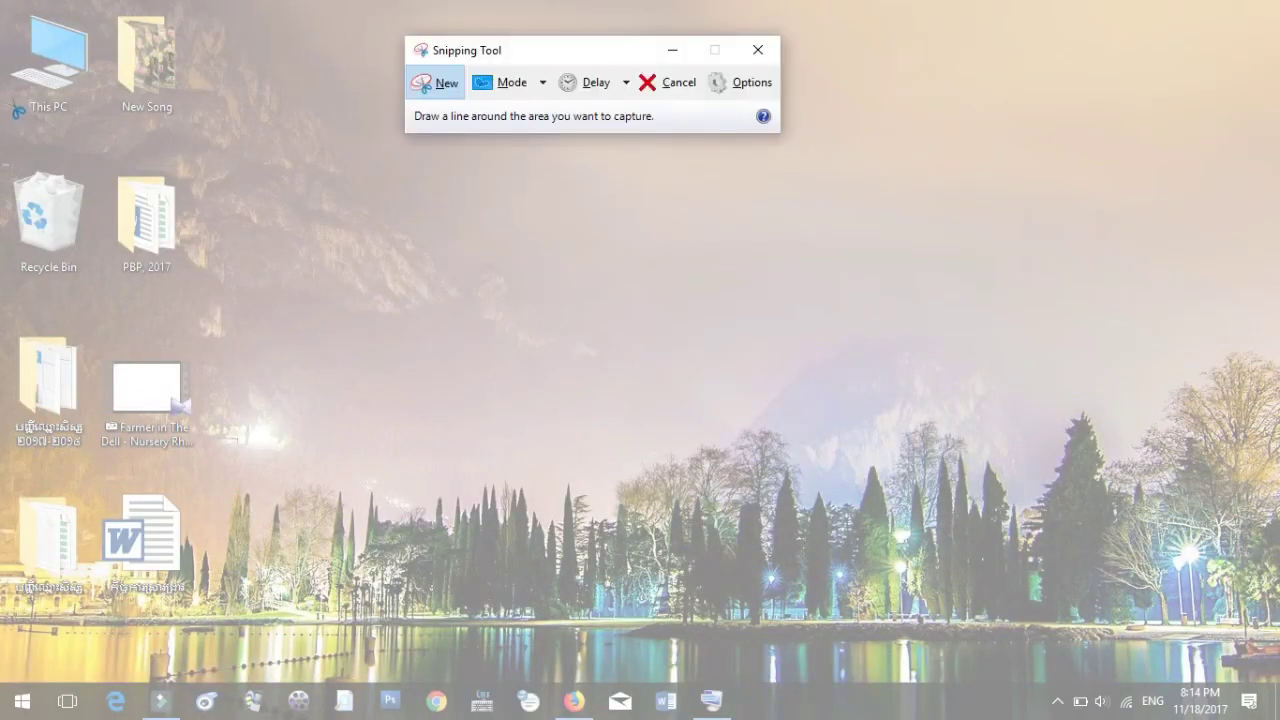
mouse_move(17, 24)
mouse_down()
mouse_move(10, 215)
mouse_move(48, 540)
mouse_move(200, 505)
mouse_move(242, 60)
mouse_move(182, 34)
mouse_move(14, 21)
mouse_up()
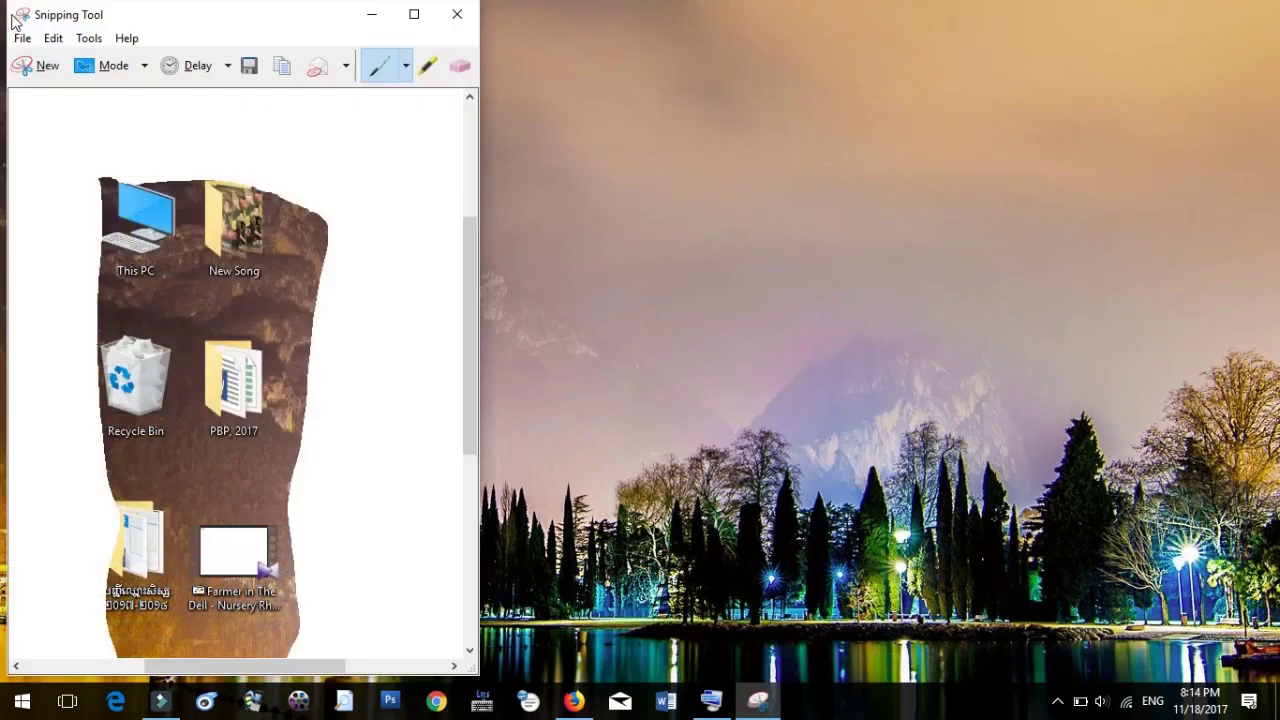
Maximize the snip window, view the file formats offered for saving the free-form snip, and cancel the save.
click(413, 14)
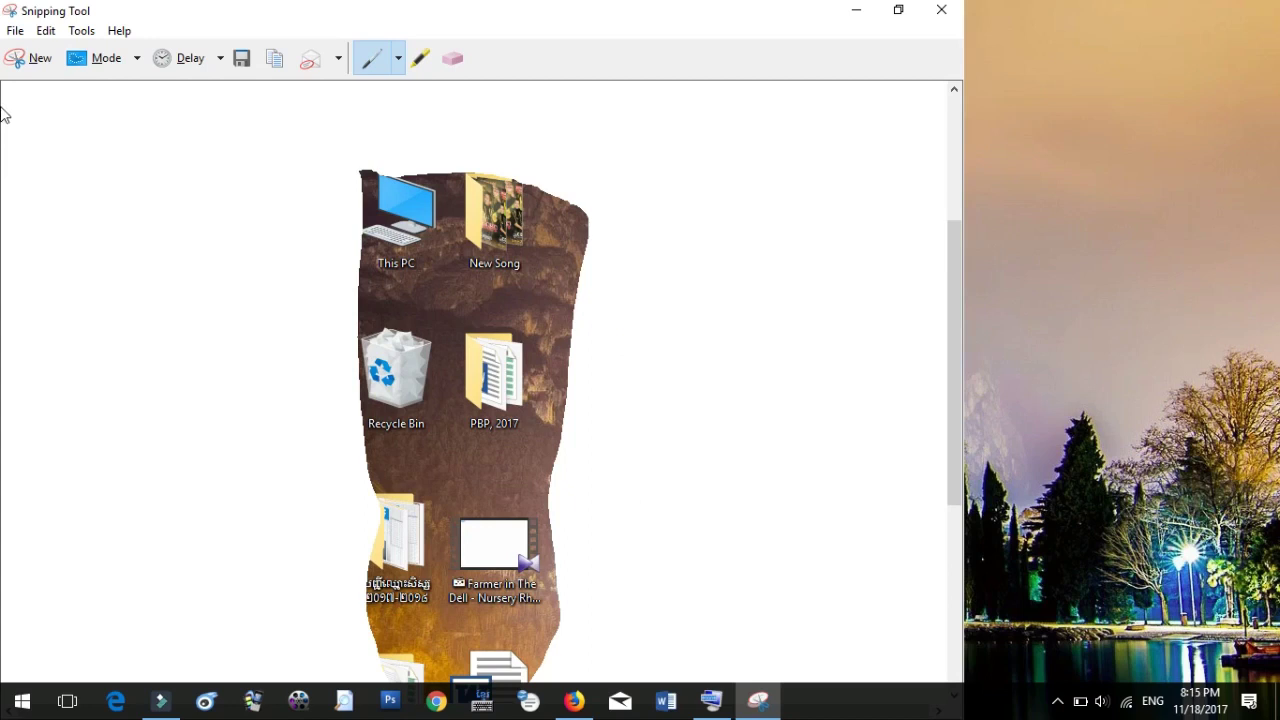
click(15, 30)
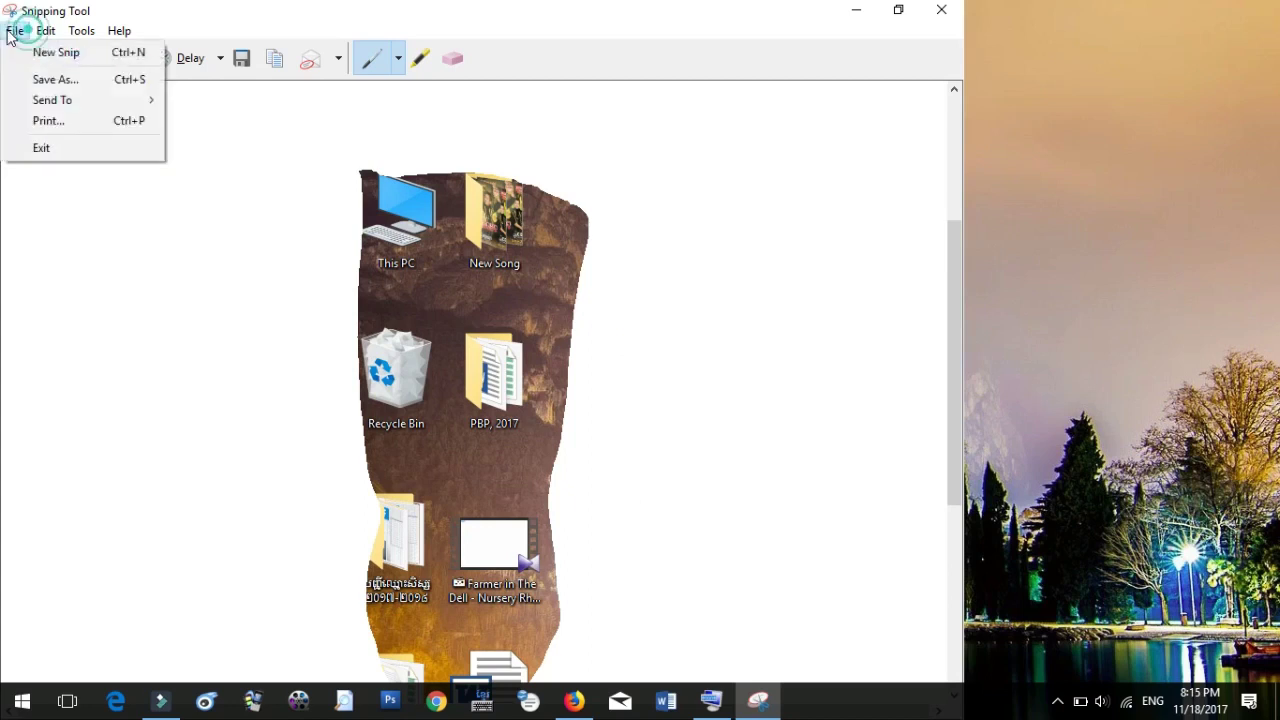
click(55, 79)
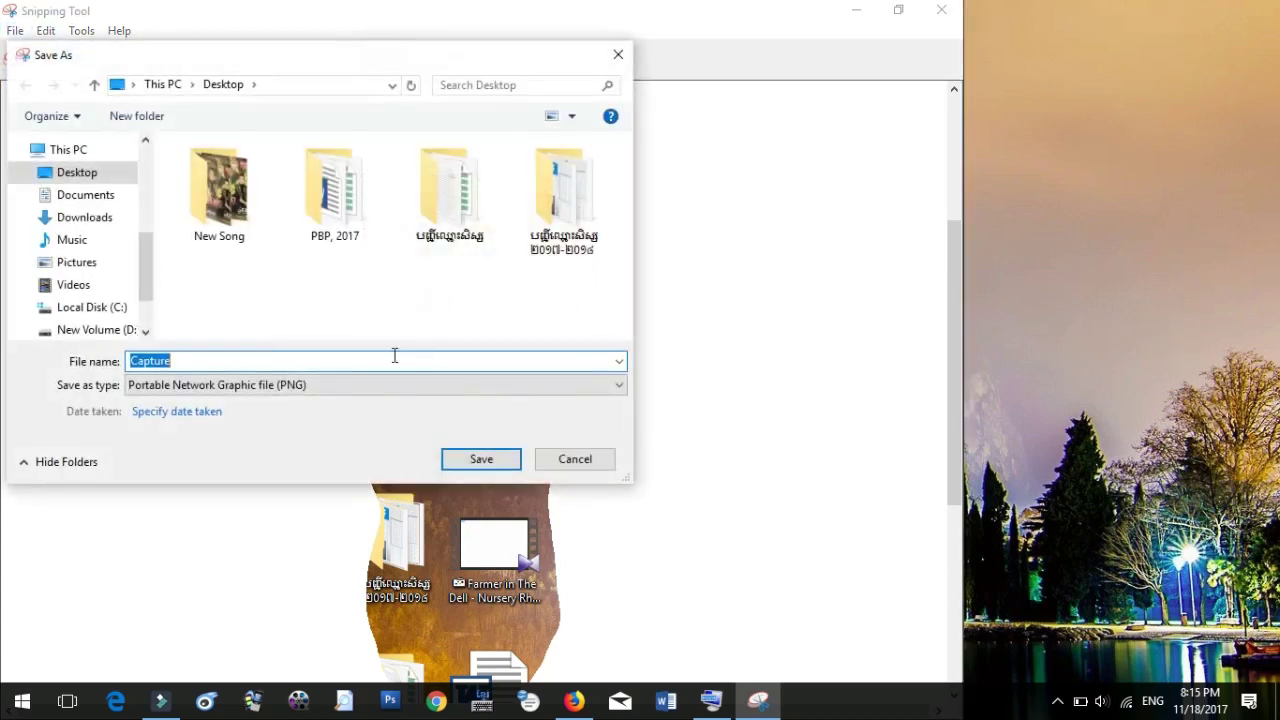
click(294, 390)
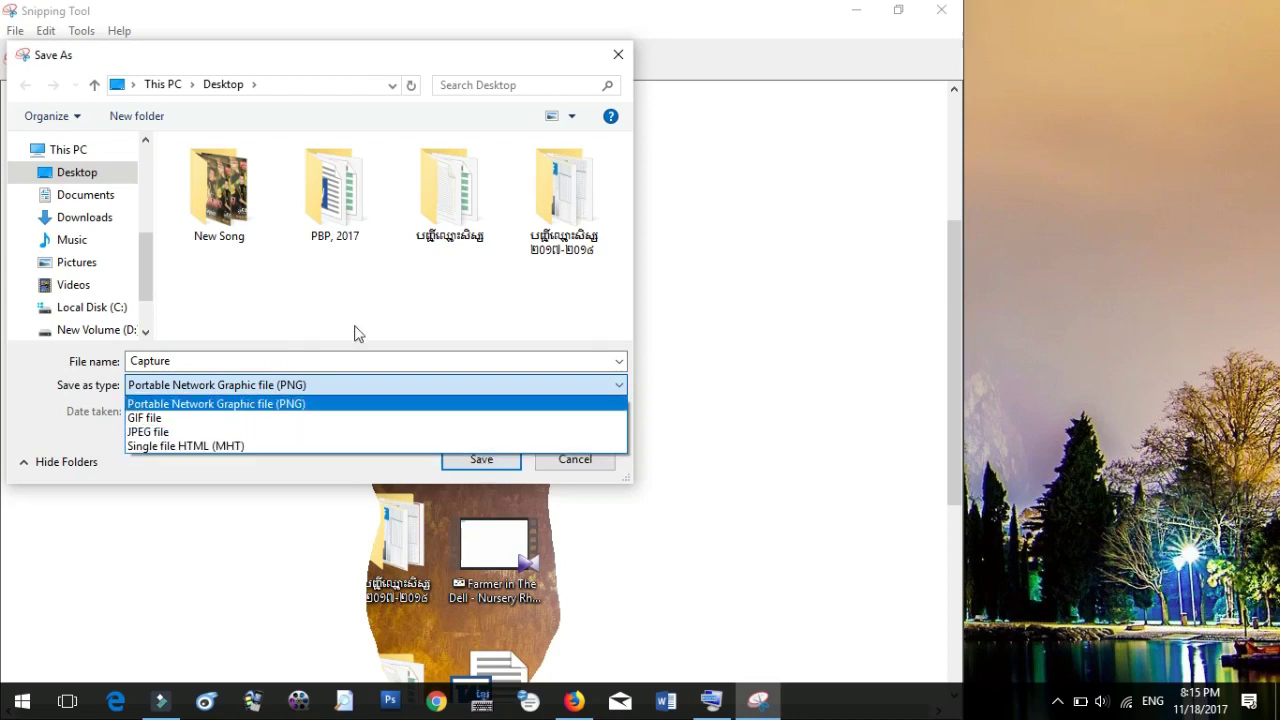
click(616, 64)
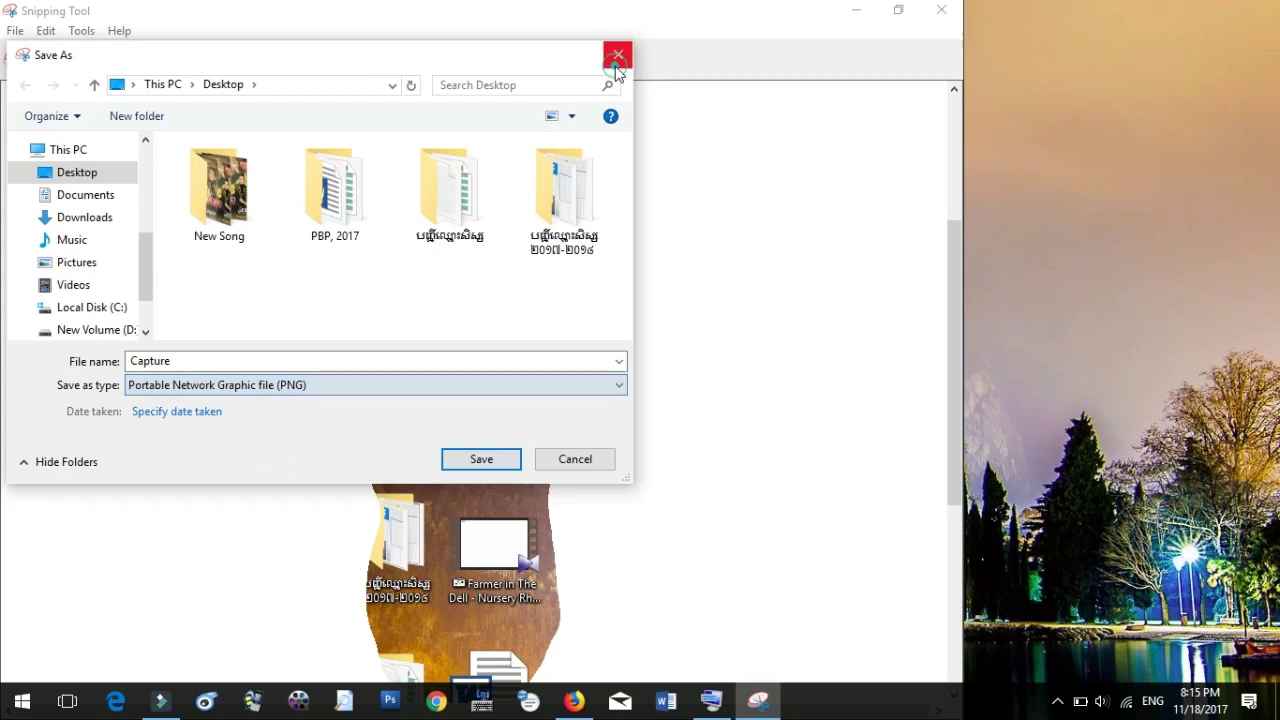
click(619, 57)
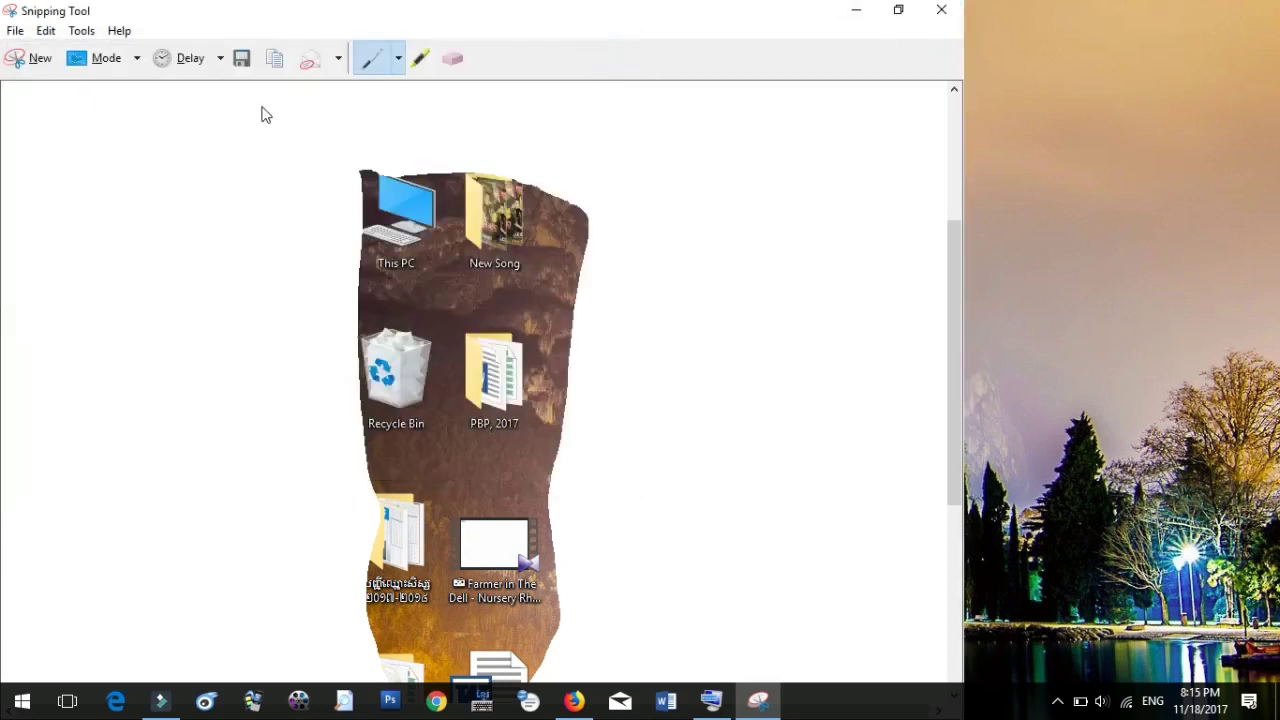
Start a new snip in Rectangular Snip mode and capture the area around the two columns of desktop icons.
click(45, 60)
click(509, 84)
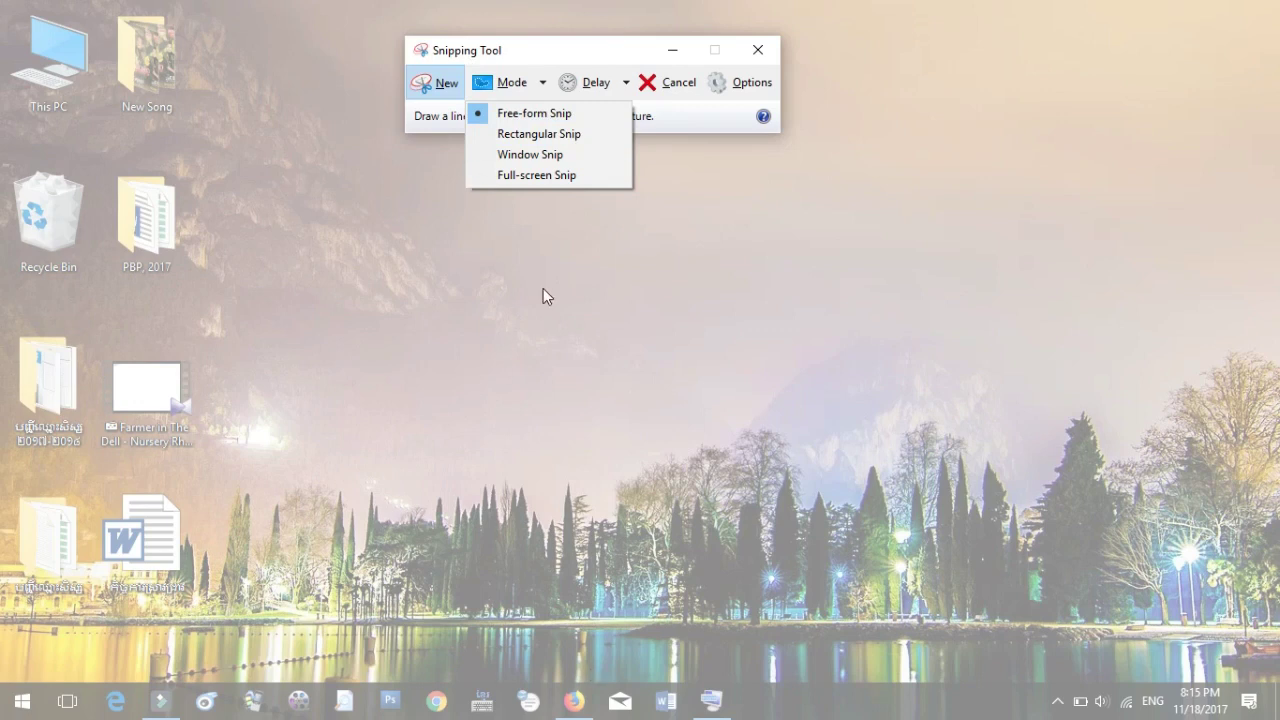
click(577, 134)
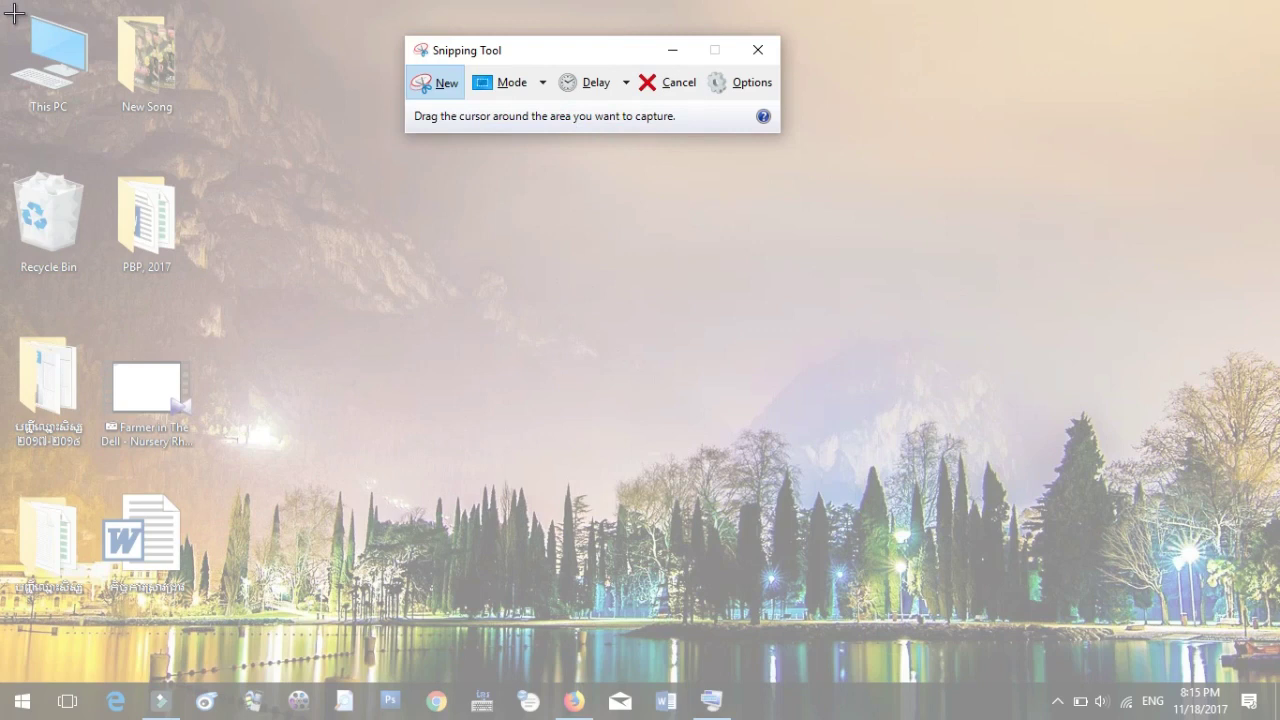
drag(13, 13, 200, 631)
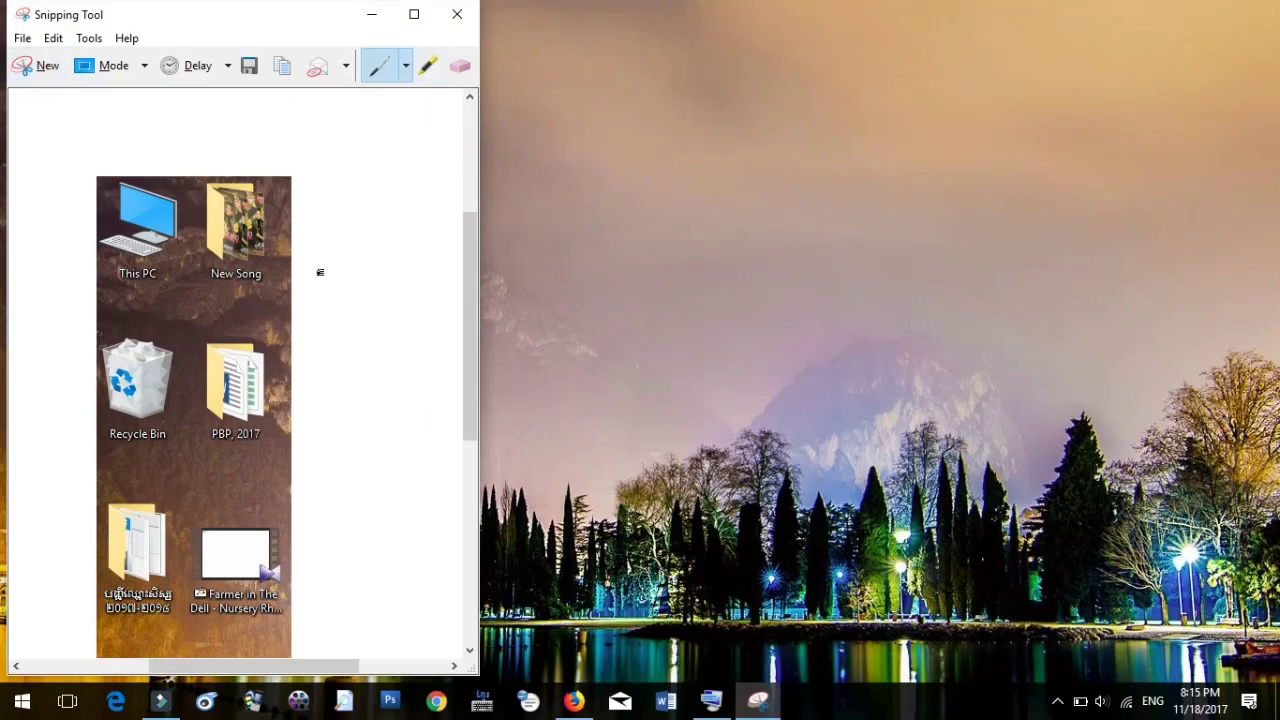
Discard the rectangular snip of the desktop icons and close Snipping Tool.
click(455, 14)
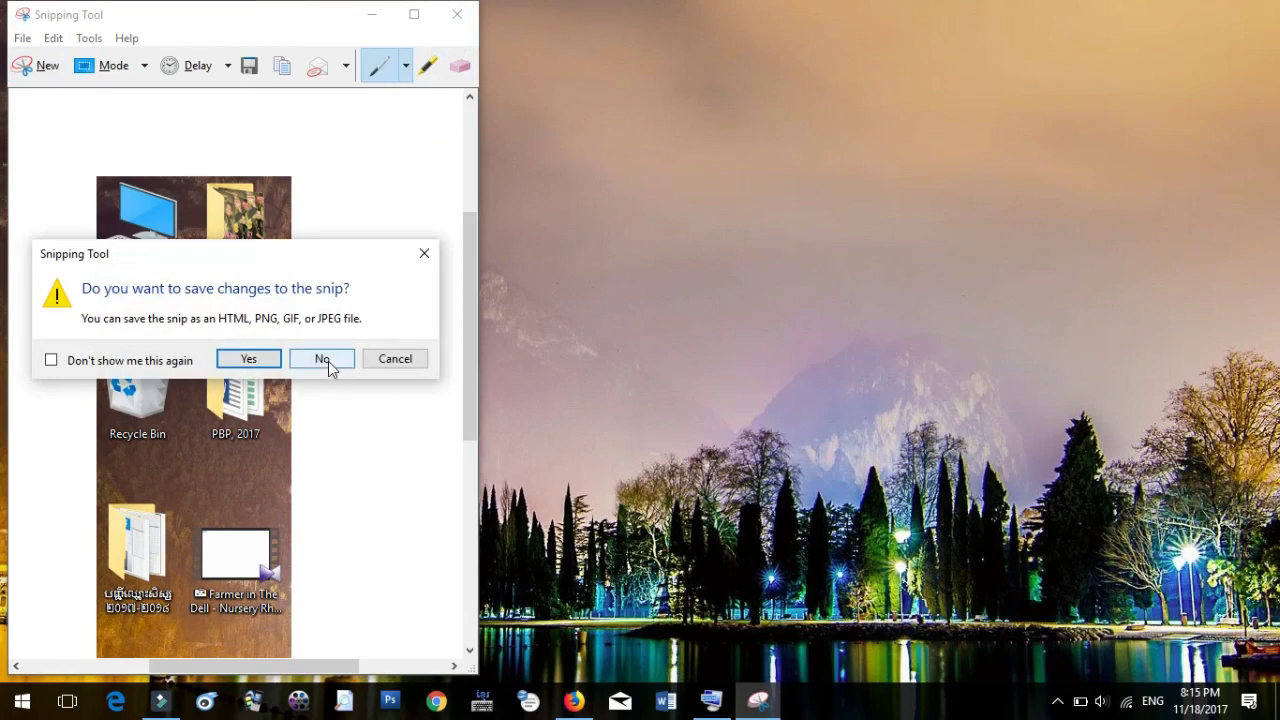
click(391, 365)
click(42, 68)
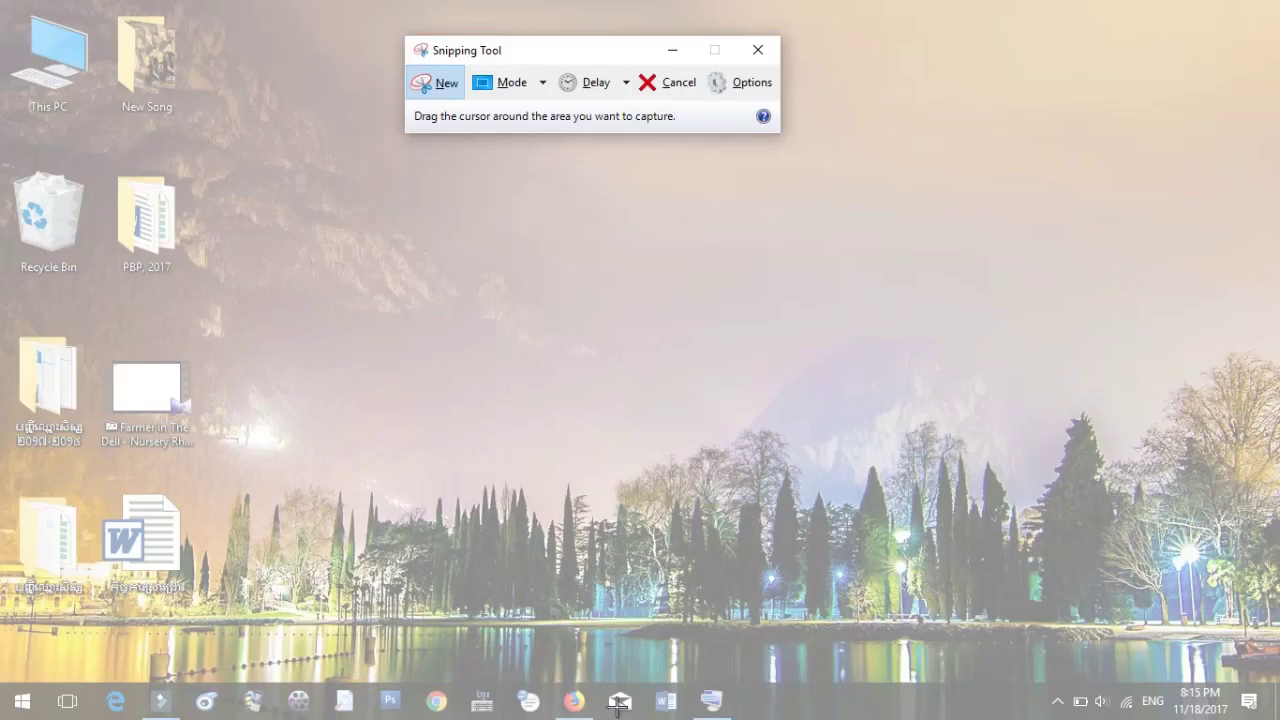
click(758, 49)
Switch to the YouTube home page in Firefox and launch Snipping Tool over it.
click(574, 700)
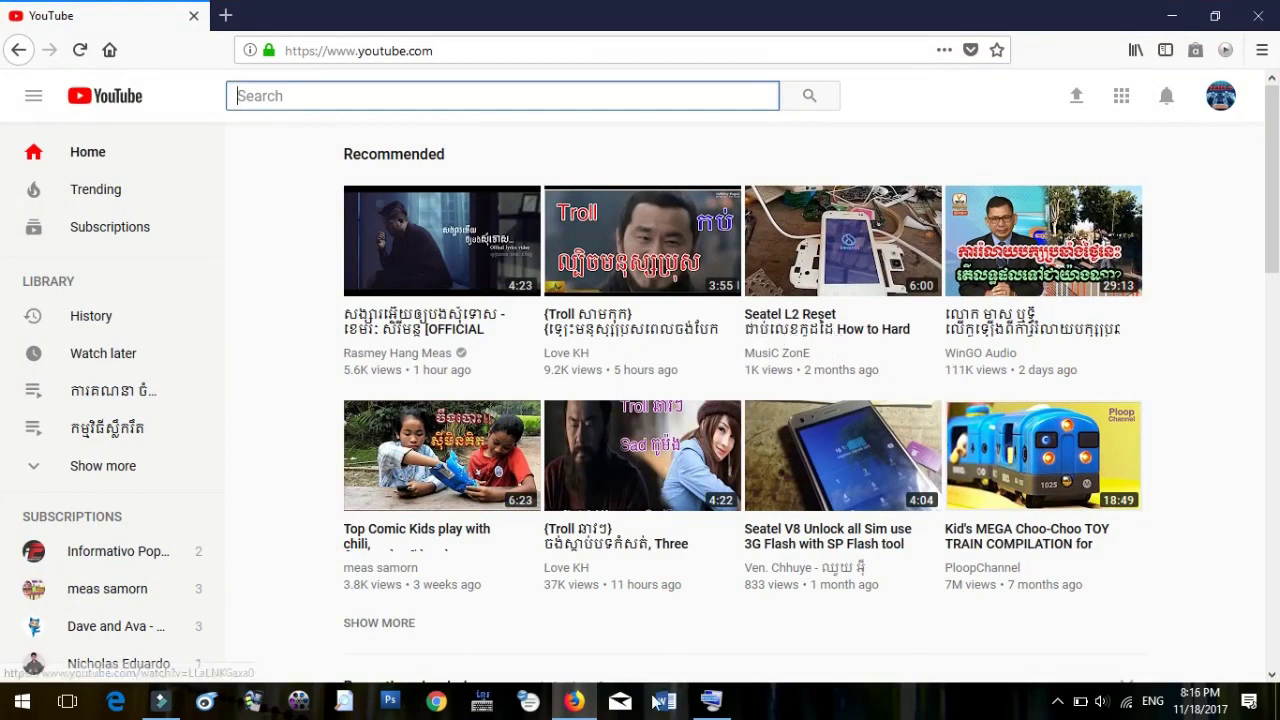
click(24, 706)
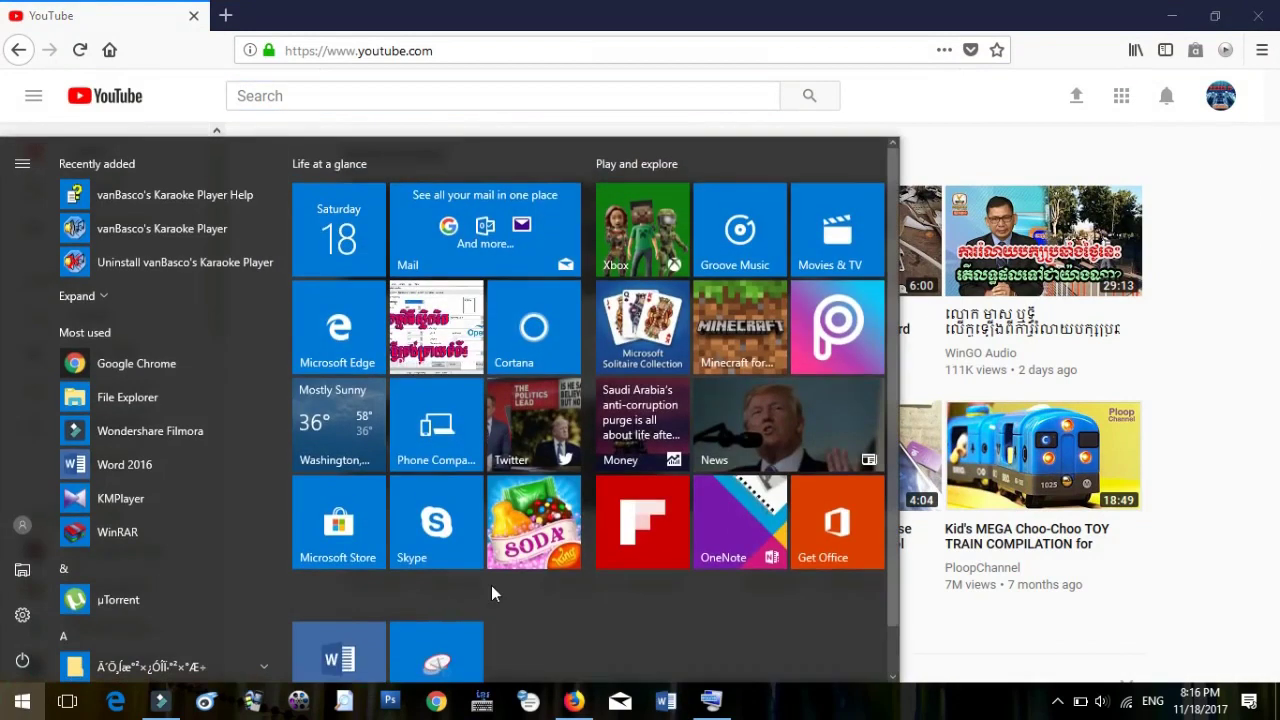
scroll(485, 600, down, 1)
click(474, 633)
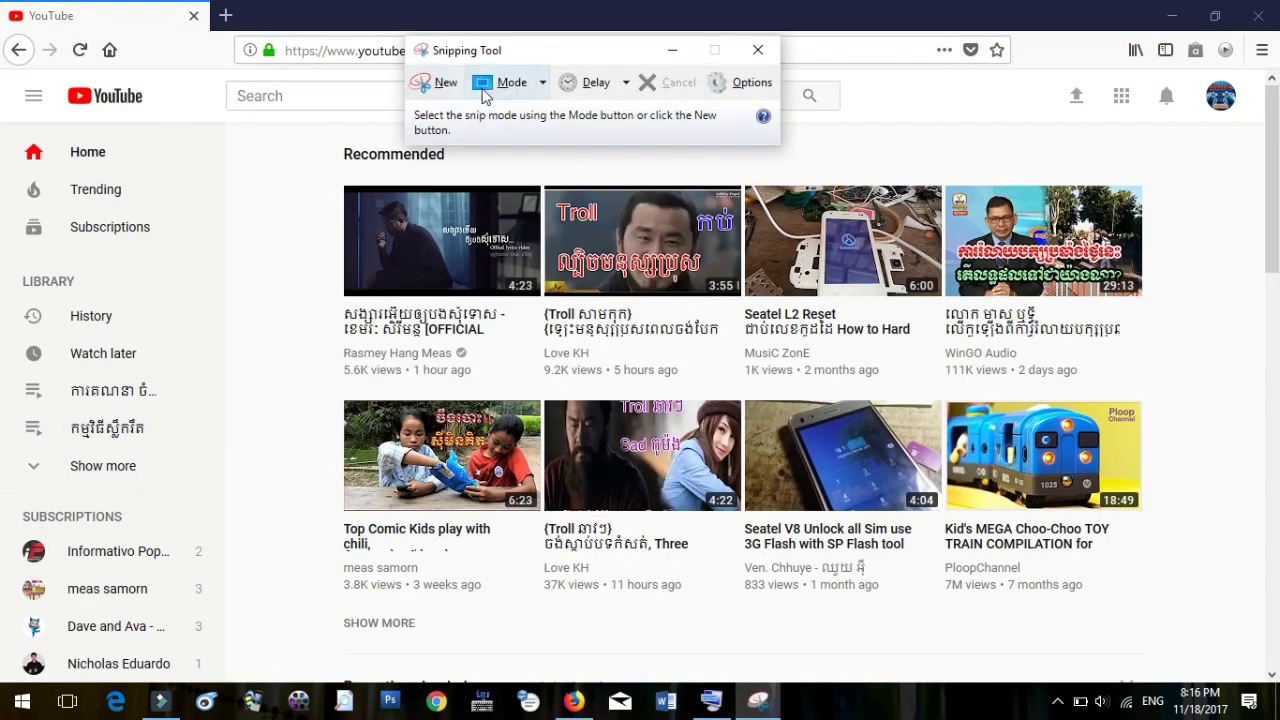
Capture a Rectangular Snip of the second row of recommended videos, view it maximized, and close it without saving.
click(505, 88)
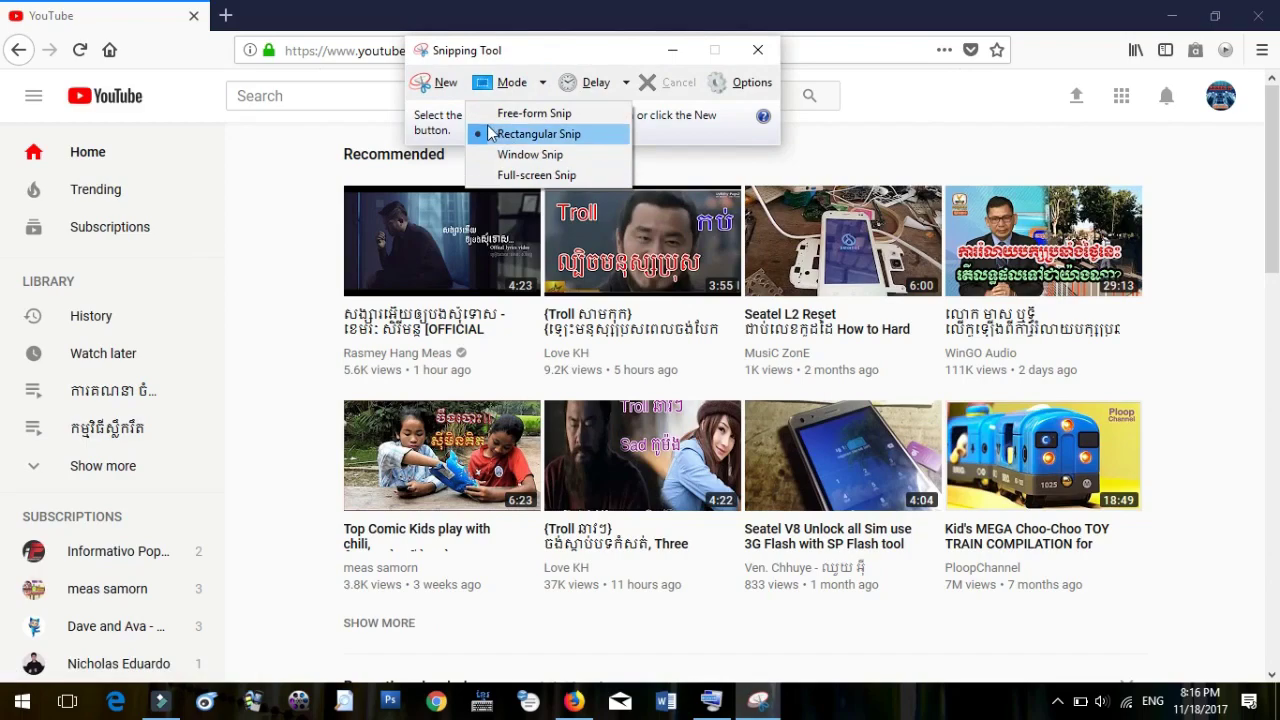
click(538, 134)
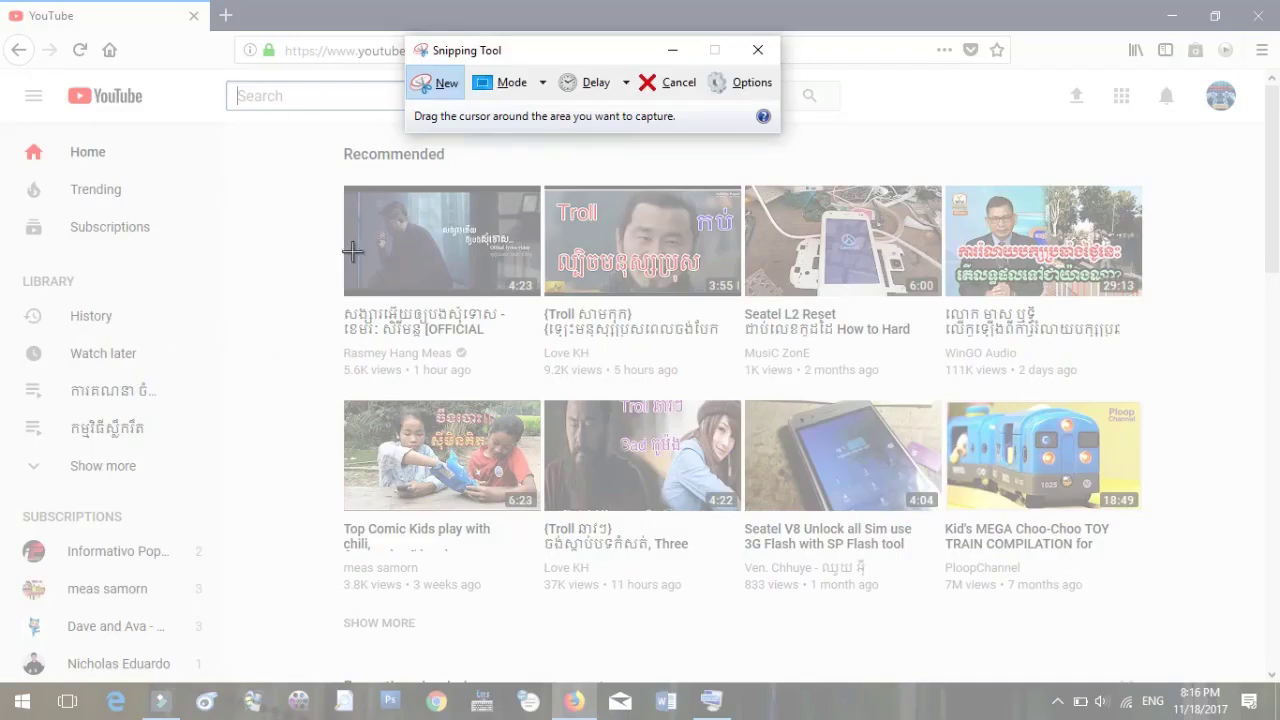
drag(333, 377, 1149, 569)
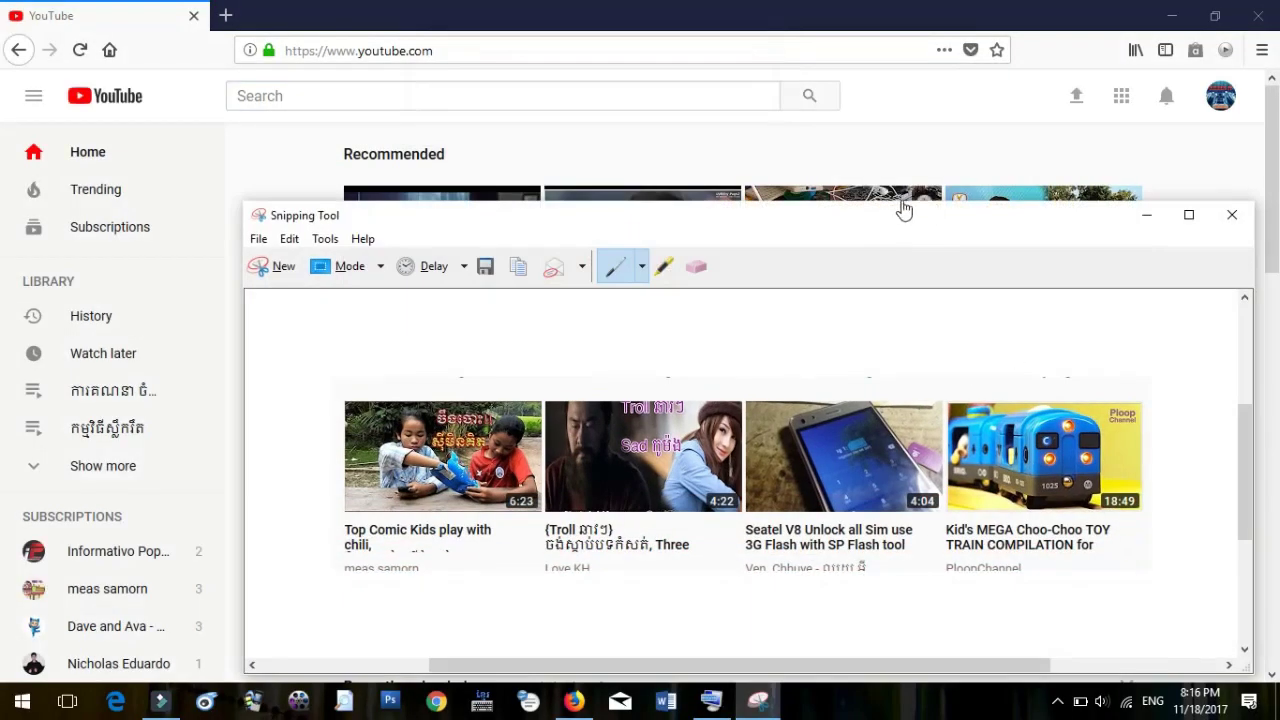
click(1186, 217)
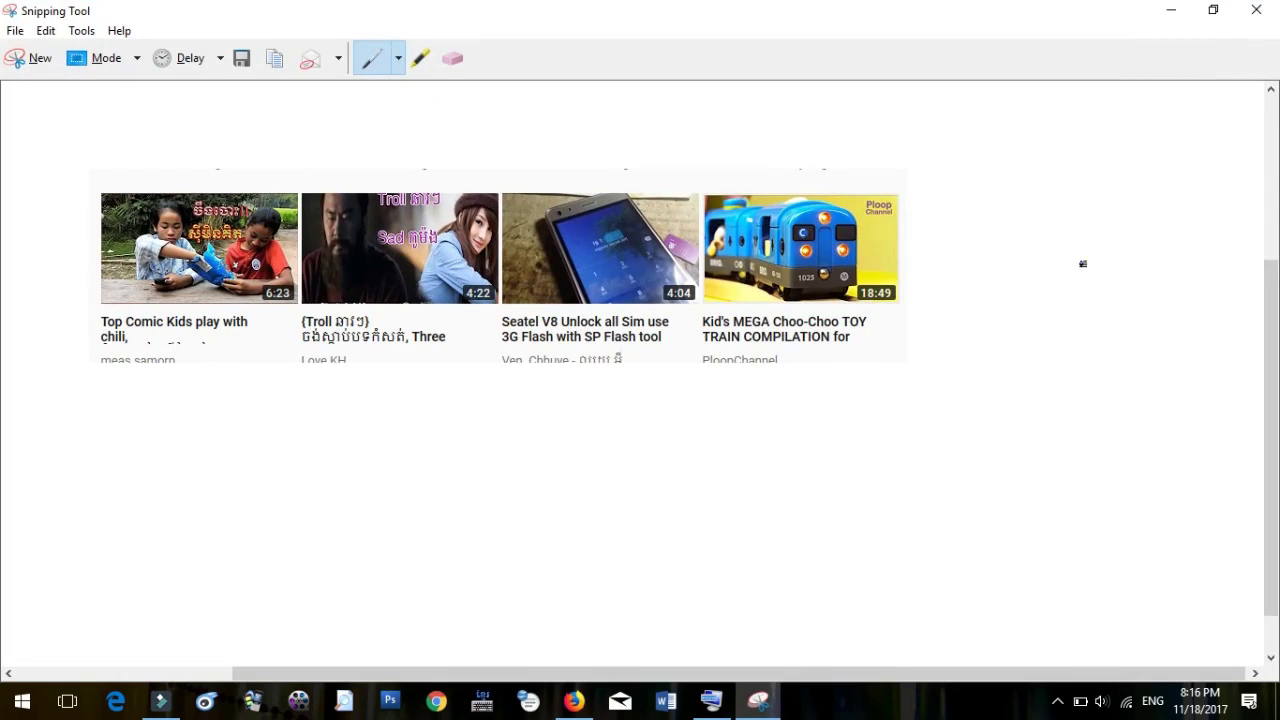
click(1256, 10)
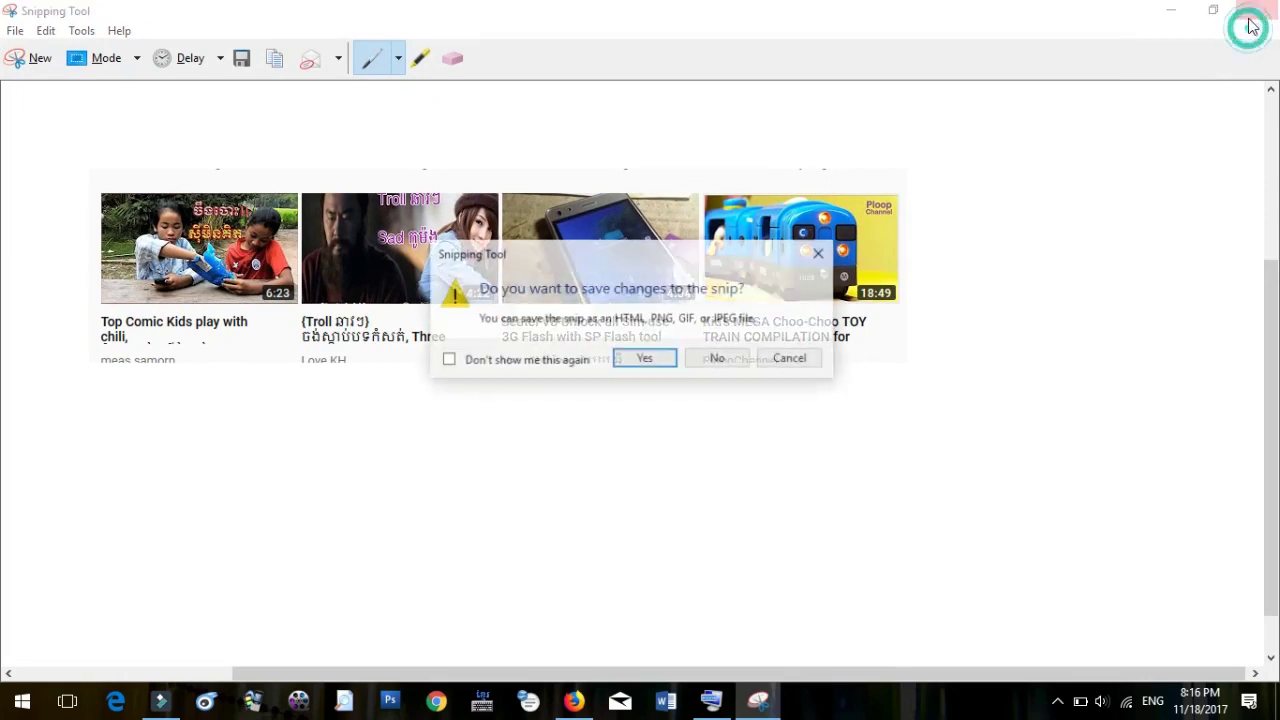
click(731, 356)
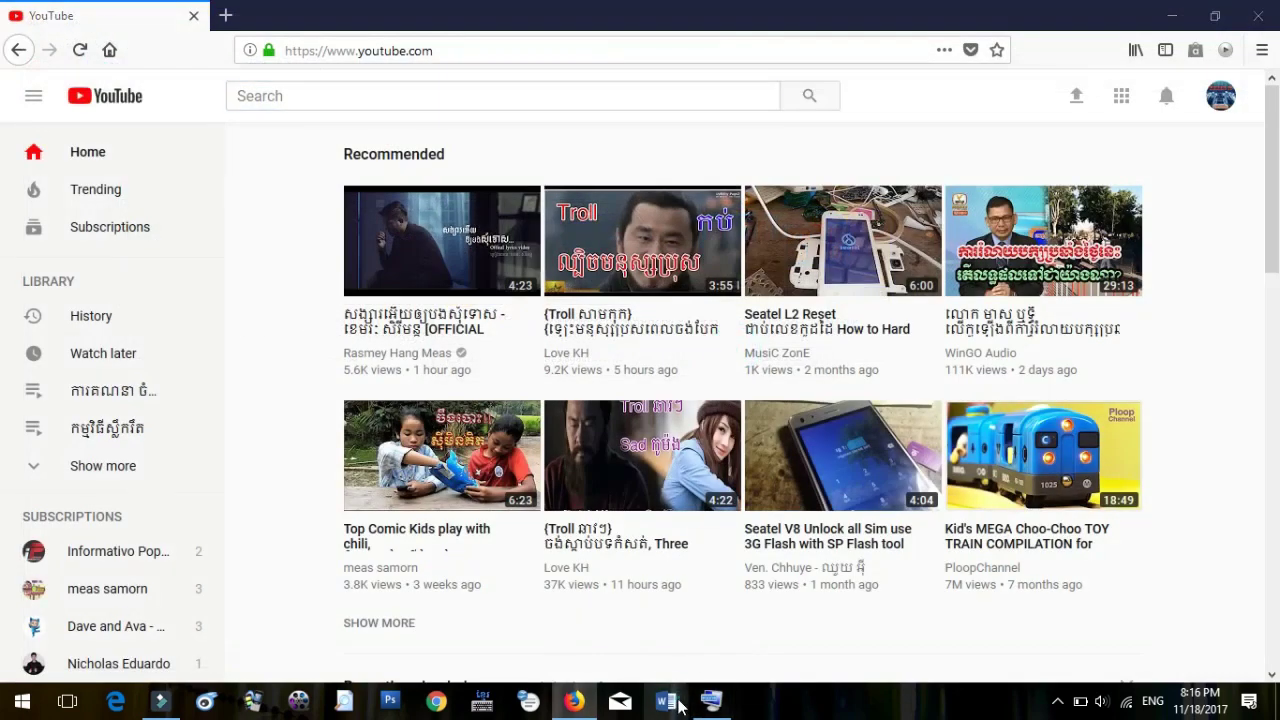
Create a blank document in Word and launch Snipping Tool over it.
click(664, 701)
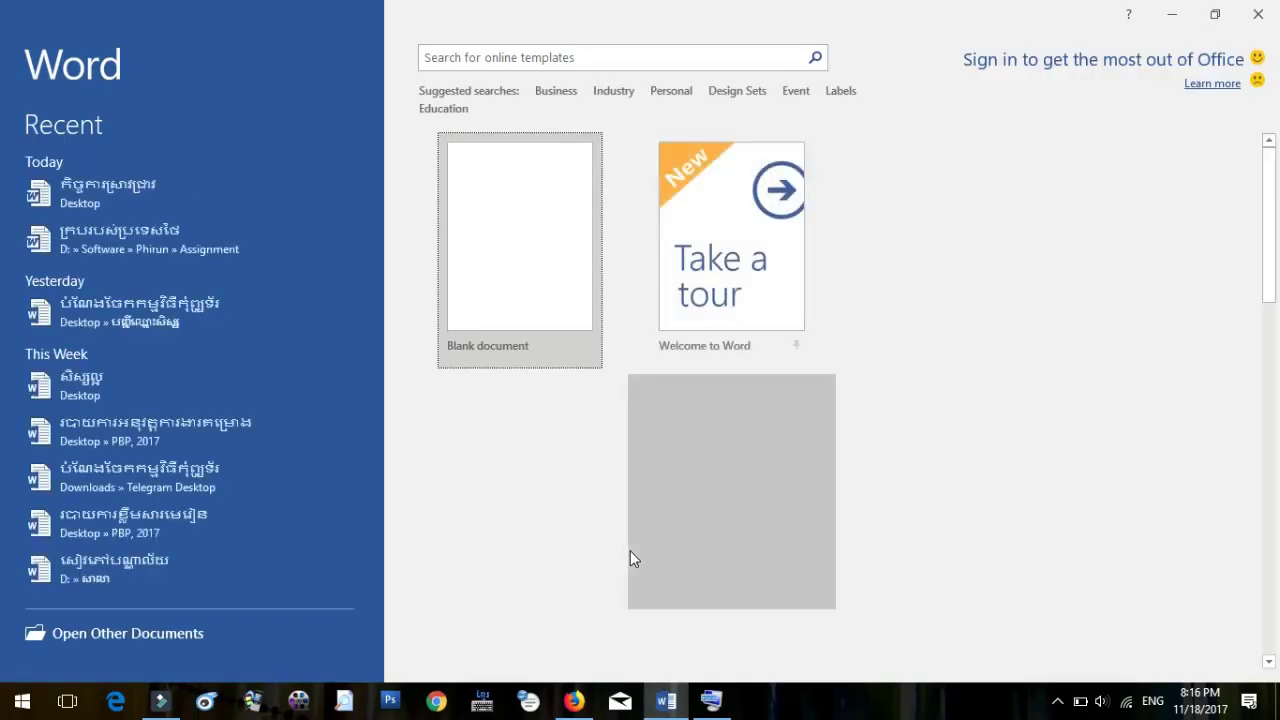
click(543, 265)
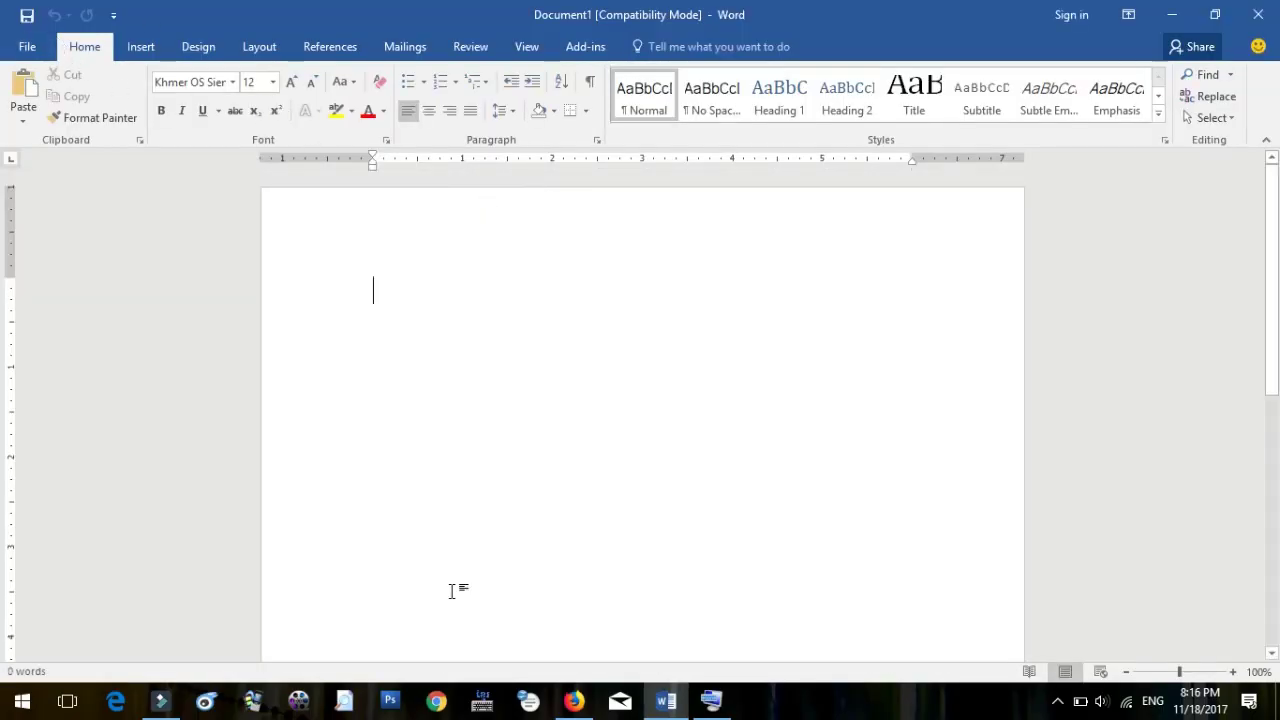
click(22, 700)
click(449, 660)
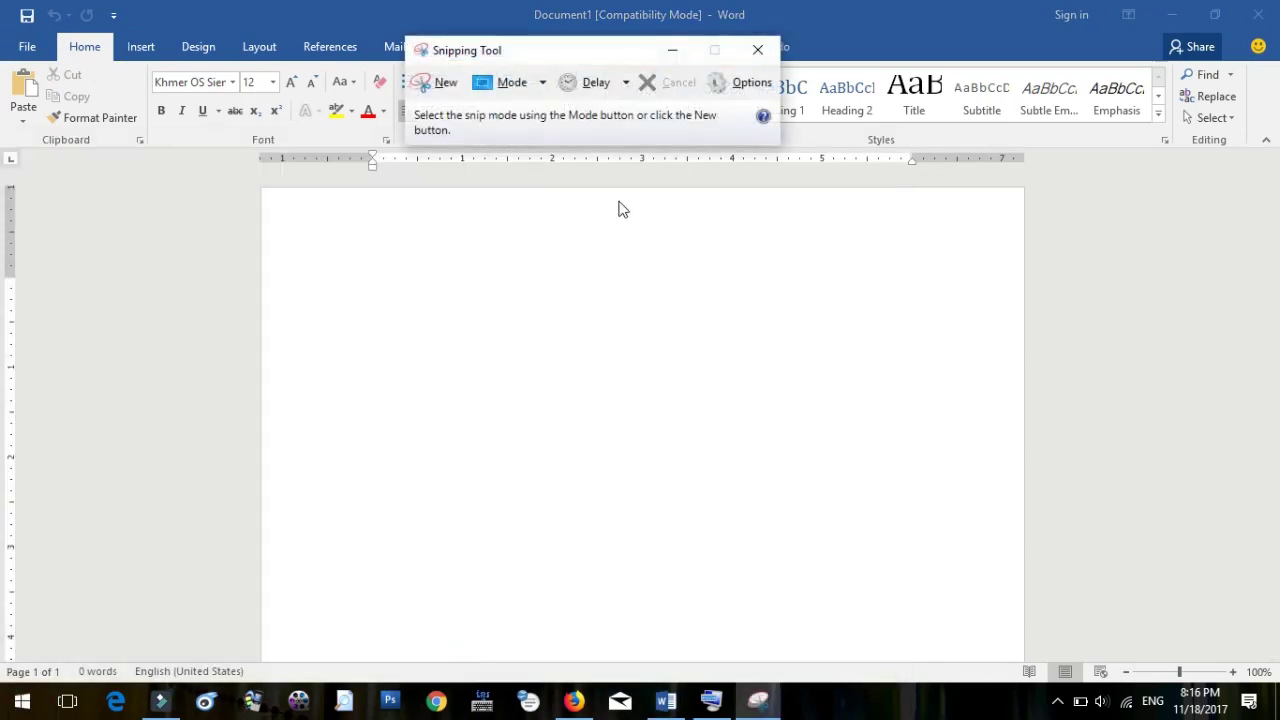
Capture a Rectangular Snip of Word's title bar and ribbon across the full width, and close it without saving.
click(508, 86)
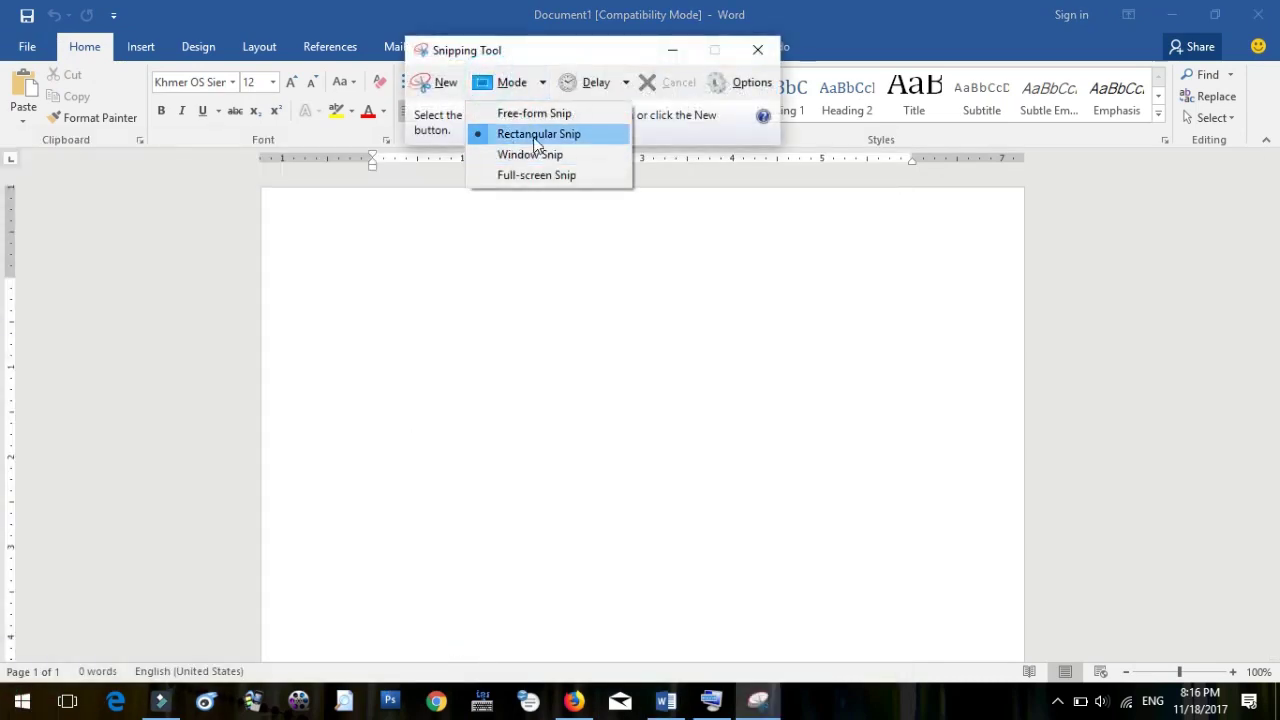
click(536, 134)
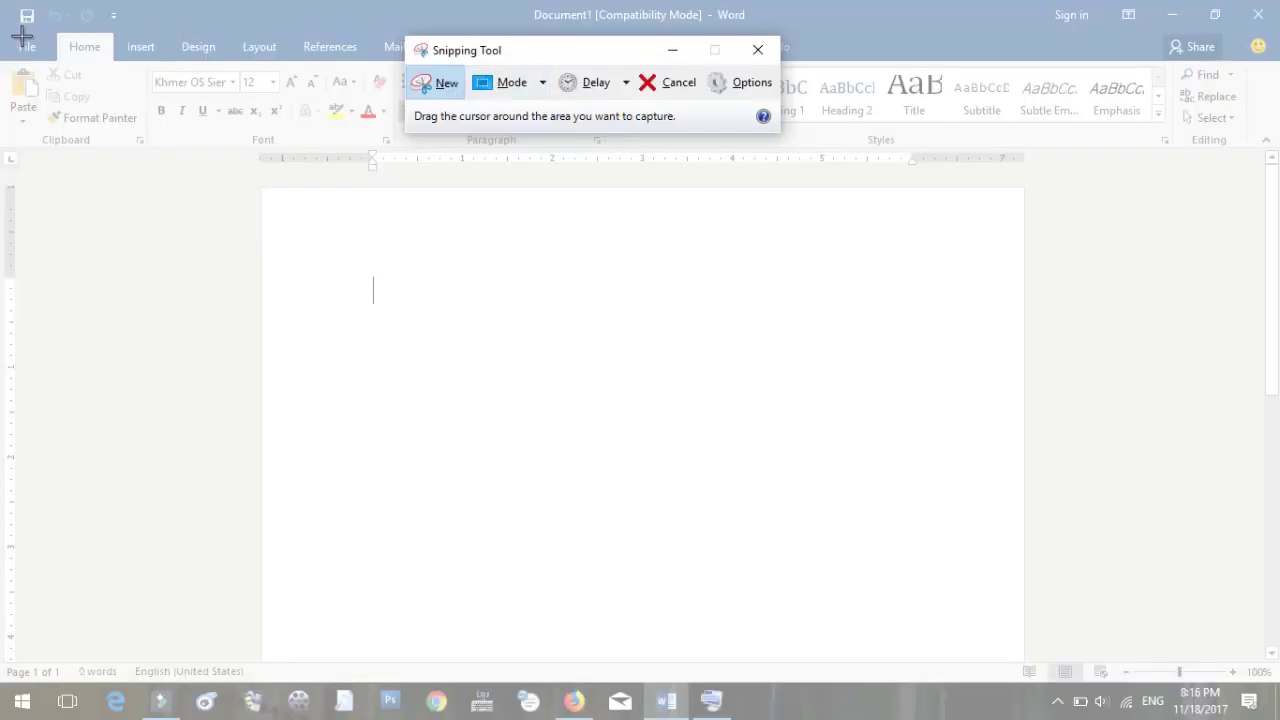
drag(5, 5, 1274, 151)
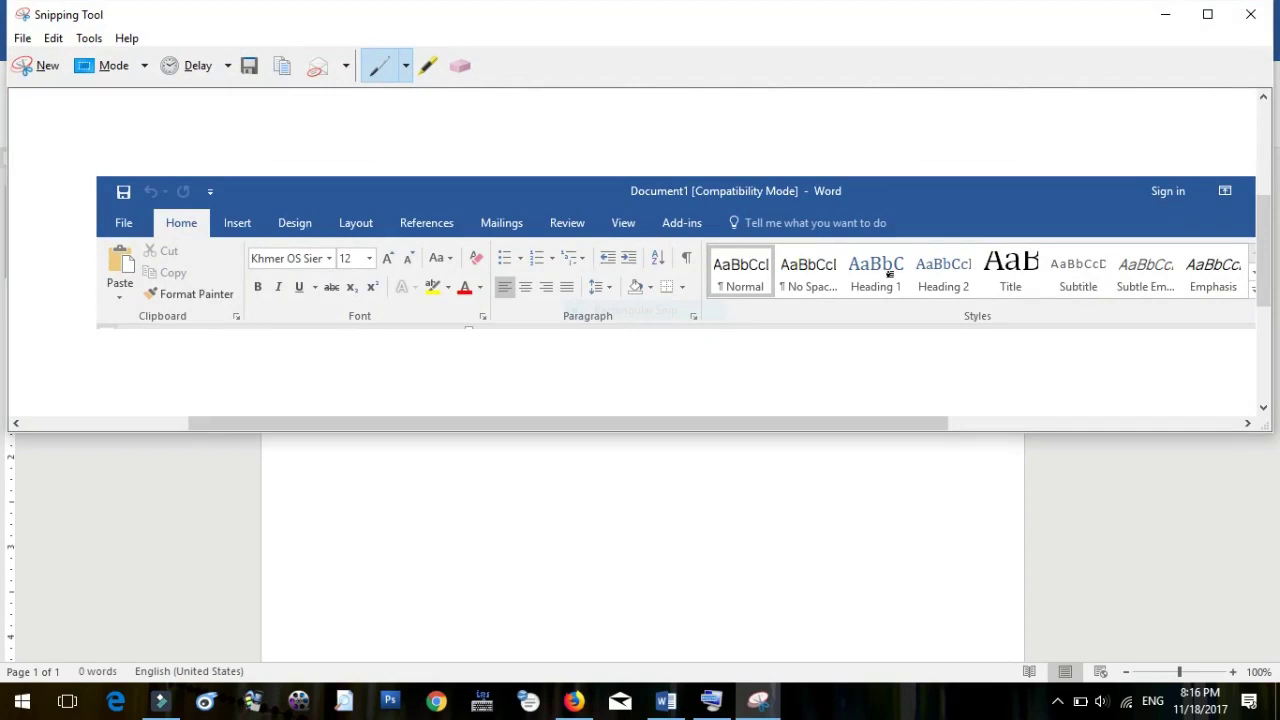
click(1250, 14)
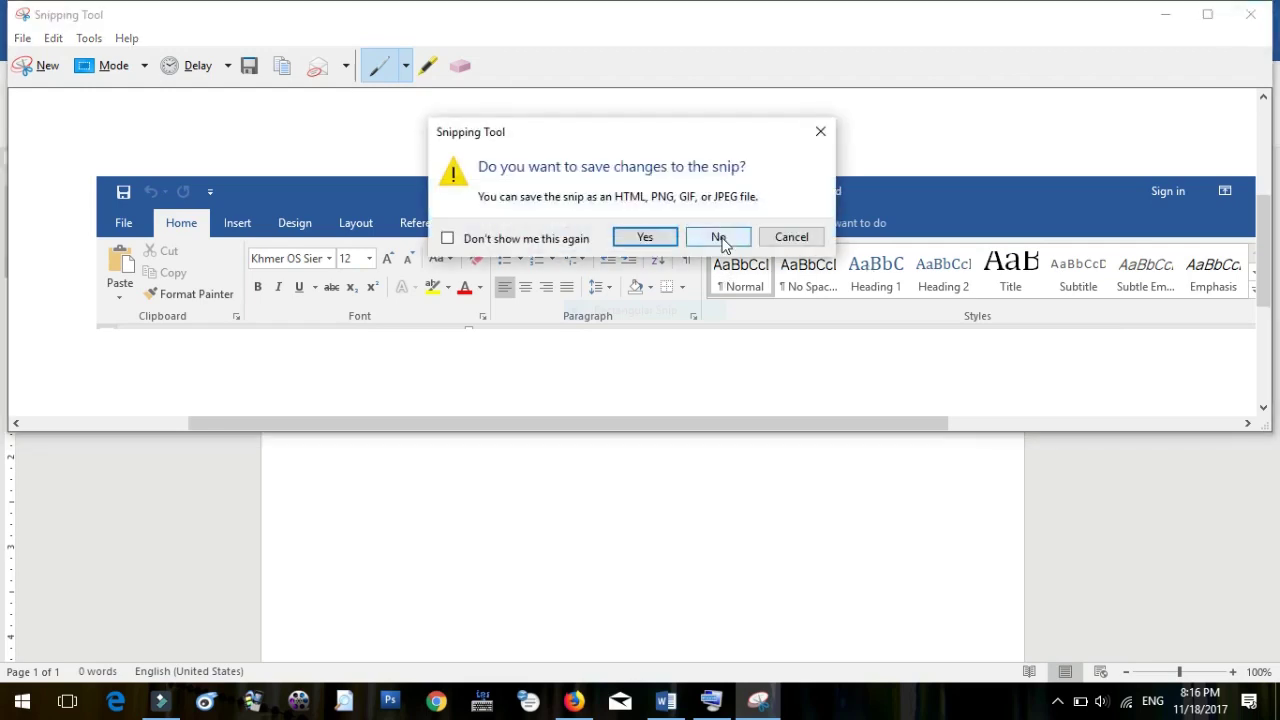
click(720, 240)
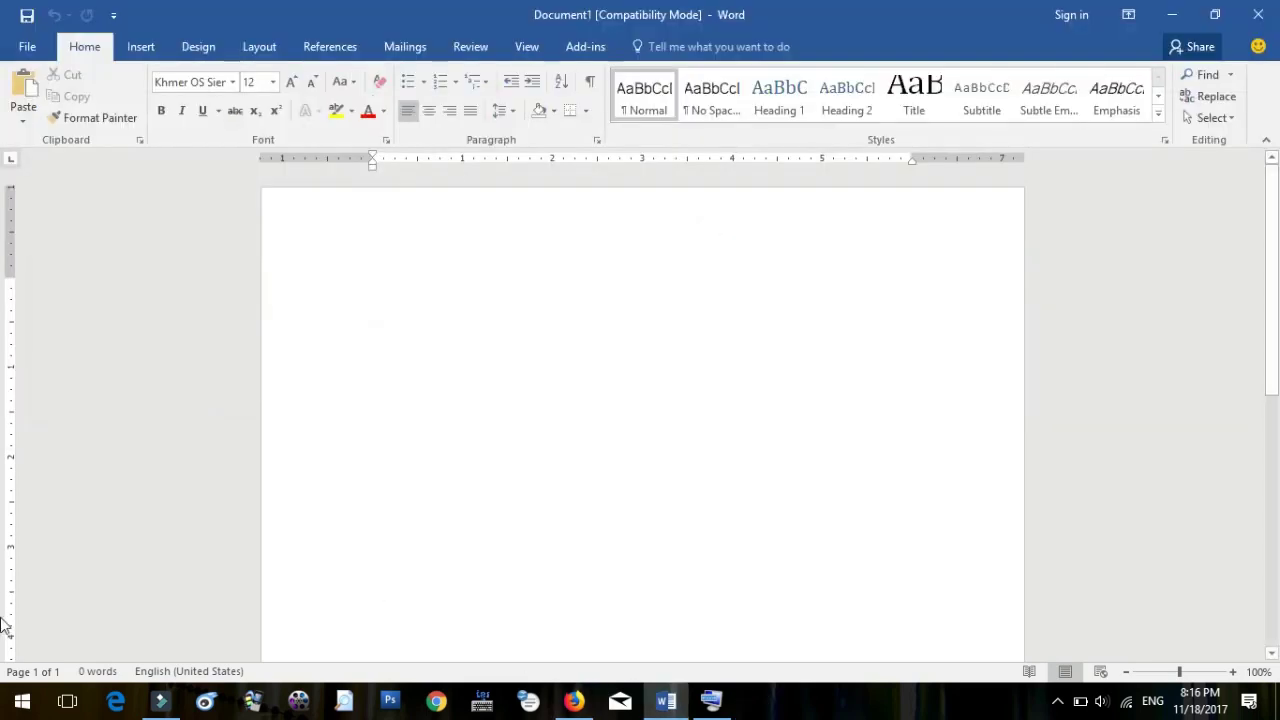
Relaunch Snipping Tool over the blank Word document, capture a Full-screen Snip and look over the captured image.
click(22, 700)
click(422, 649)
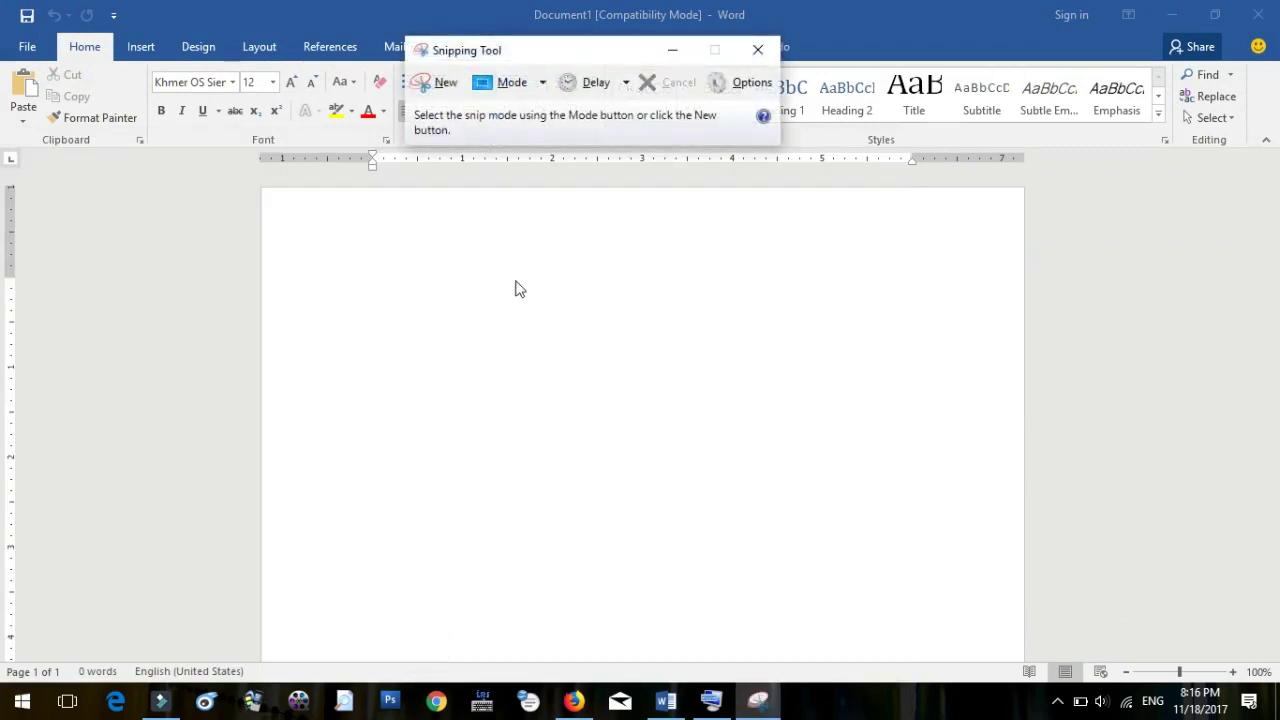
click(546, 88)
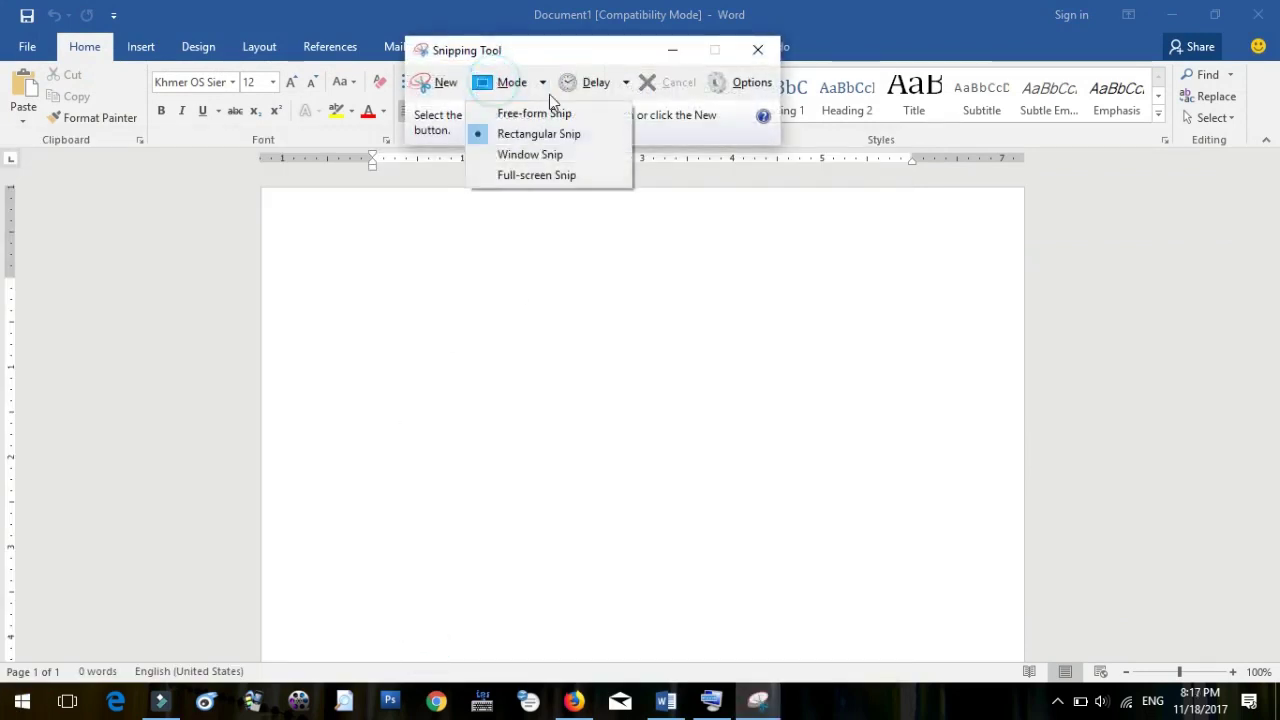
click(558, 176)
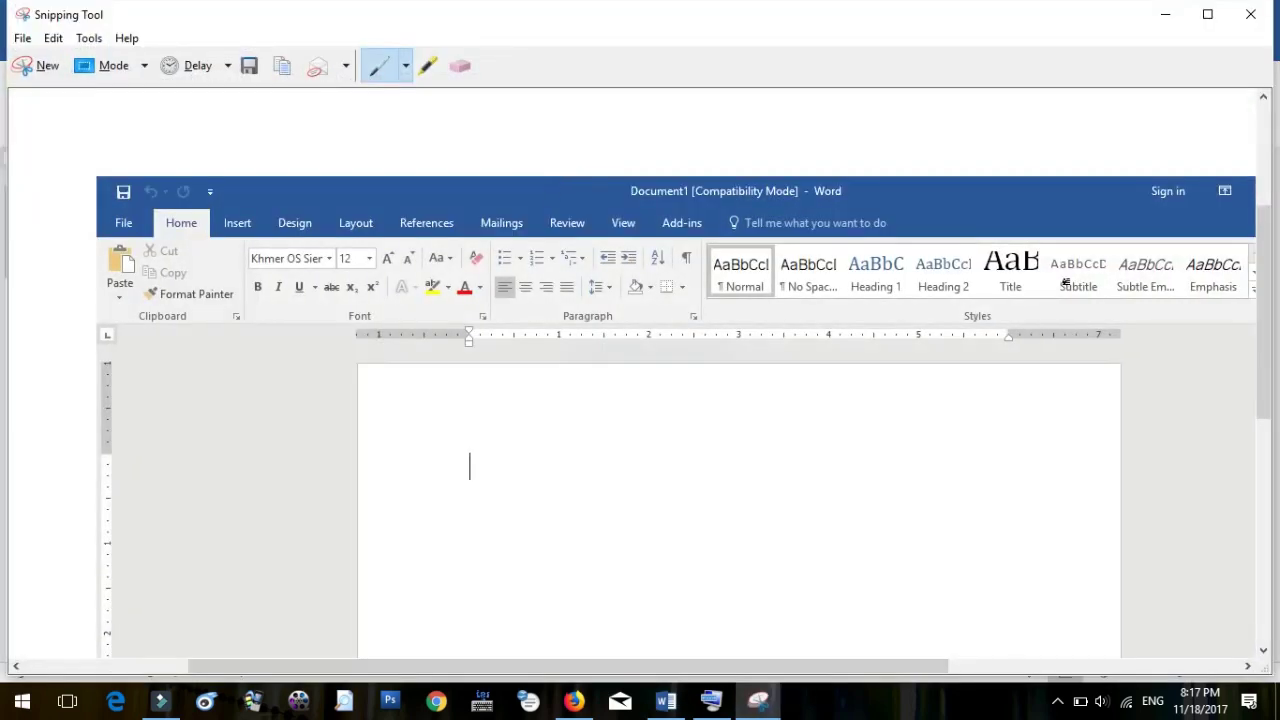
scroll(1065, 283, down, 3)
scroll(1043, 68, up, 5)
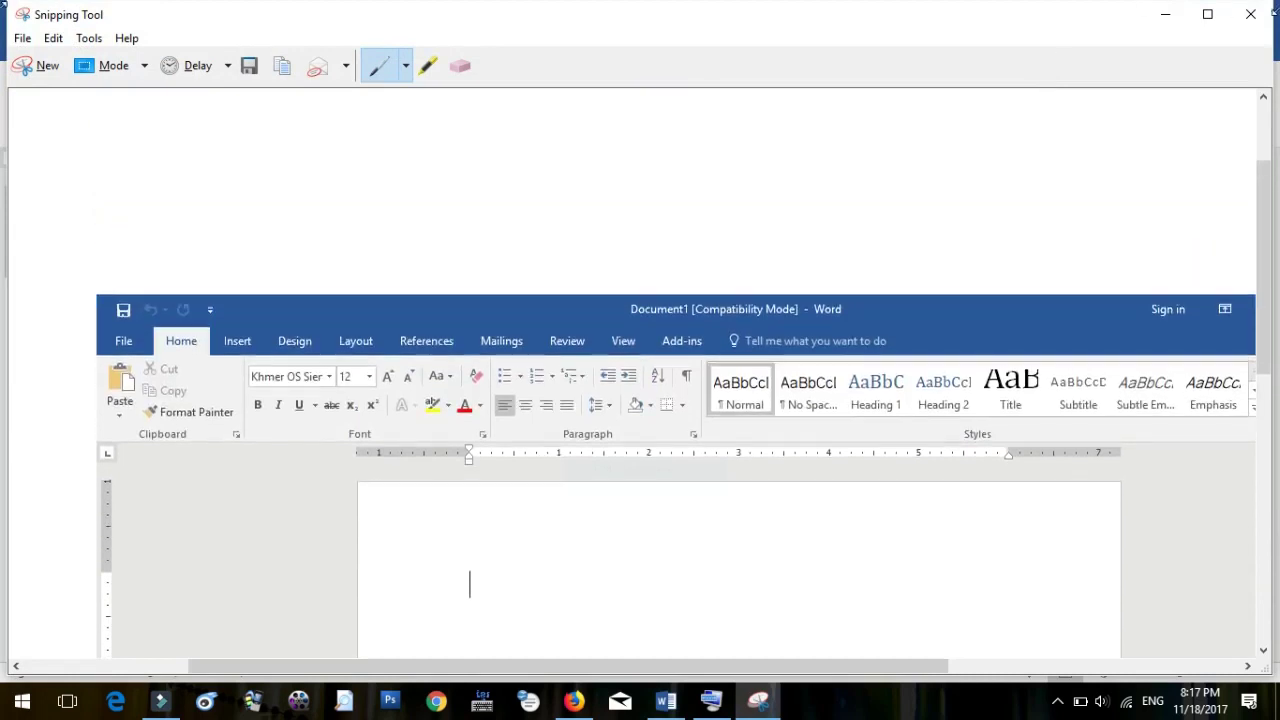